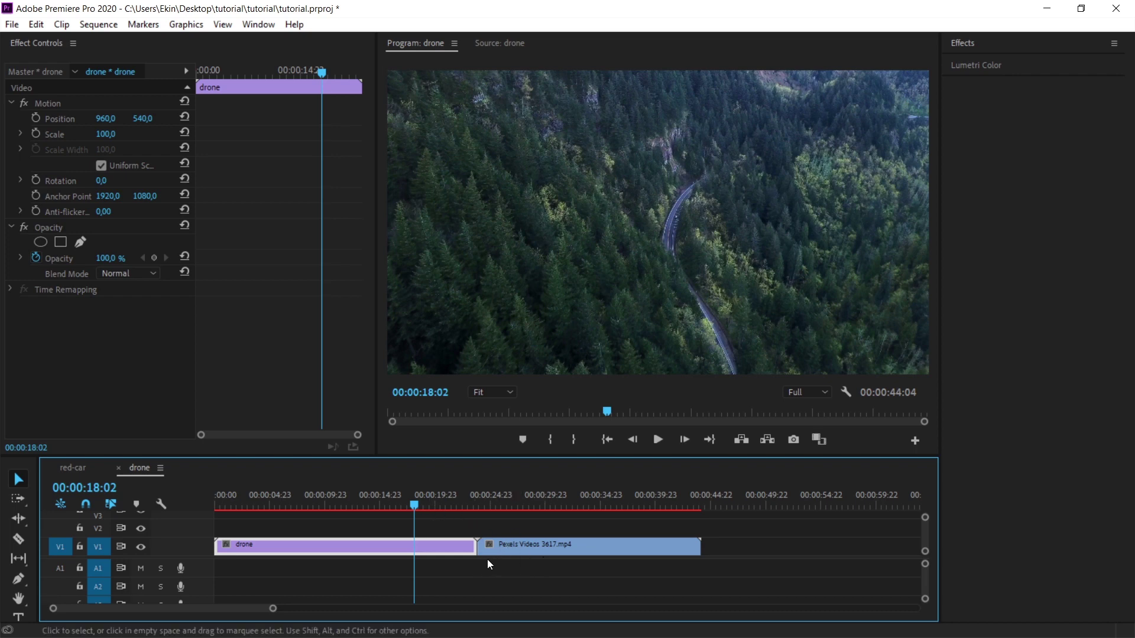
Step: Move the drone clip to V2 over the flower clip and split it at 17:04
{"action": "left_click_drag", "start_coordinate": [522, 546], "coordinate": [455, 545]}
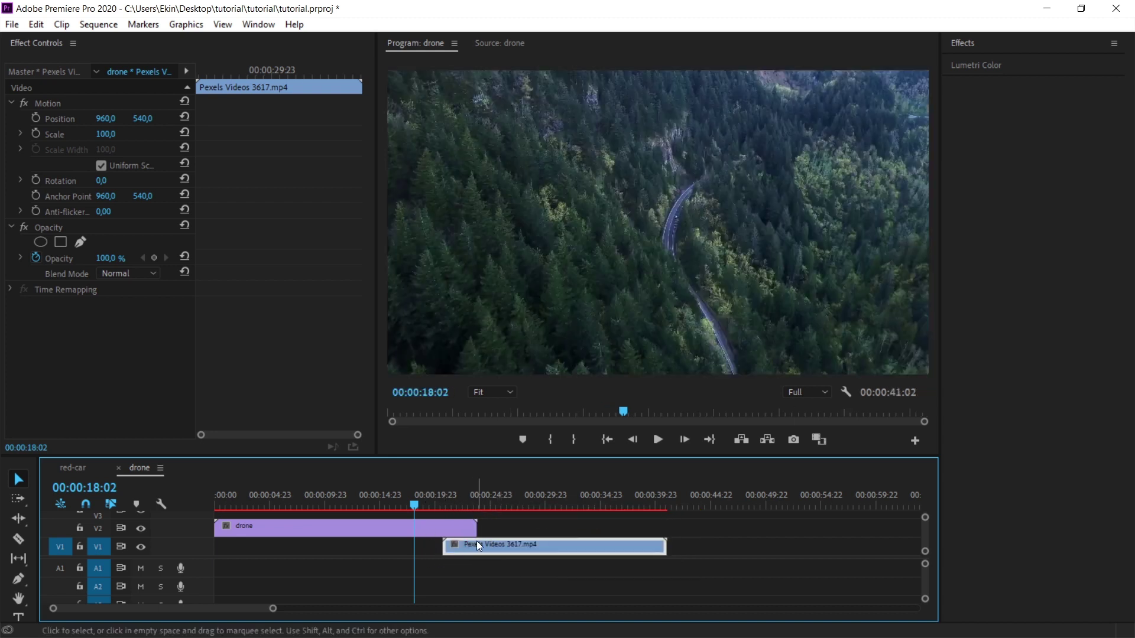
{"action": "left_click_drag", "start_coordinate": [494, 502], "coordinate": [406, 505]}
{"action": "key", "text": "equal"}
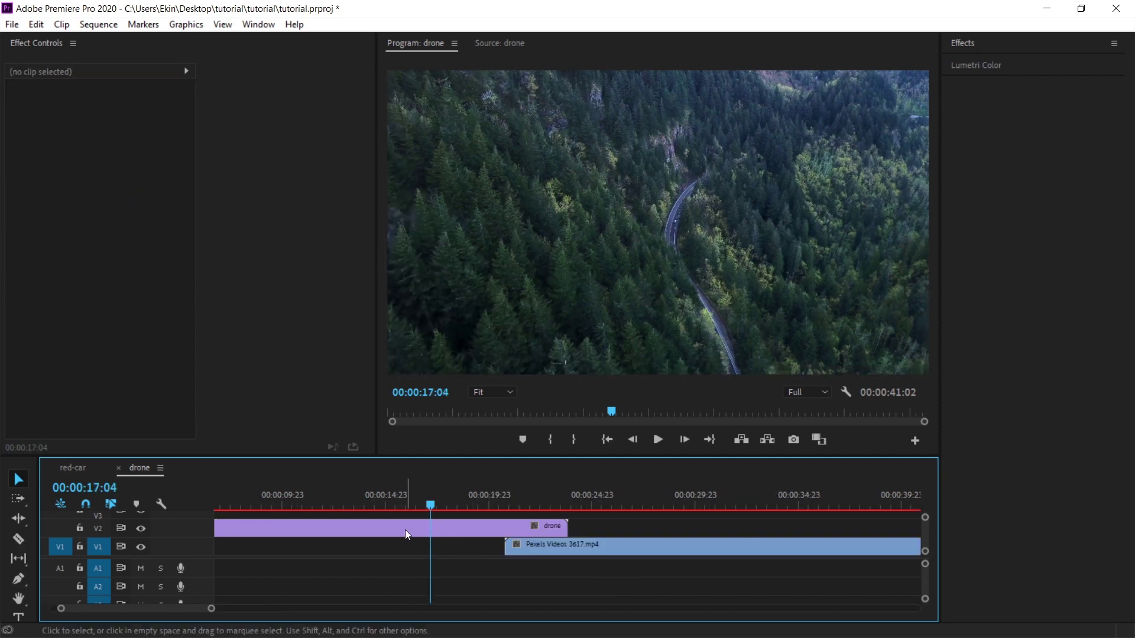
{"action": "left_click", "coordinate": [406, 529]}
{"action": "key", "text": "e"}
Step: Cut the flower clip at 29:11 and delete the leftover ends of both clips
{"action": "left_click", "coordinate": [685, 505]}
{"action": "left_click", "coordinate": [679, 551]}
{"action": "key", "text": "c"}
{"action": "left_click", "coordinate": [684, 547]}
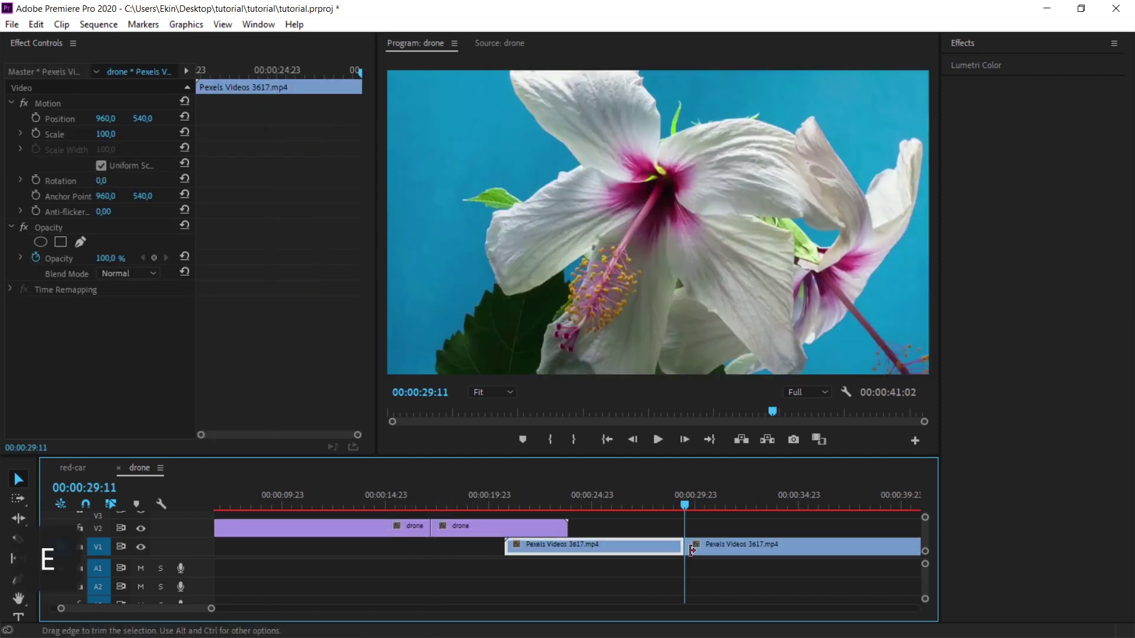
{"action": "left_click", "coordinate": [691, 548]}
{"action": "key", "text": "Delete"}
{"action": "left_click", "coordinate": [365, 528]}
{"action": "key", "text": "Delete"}
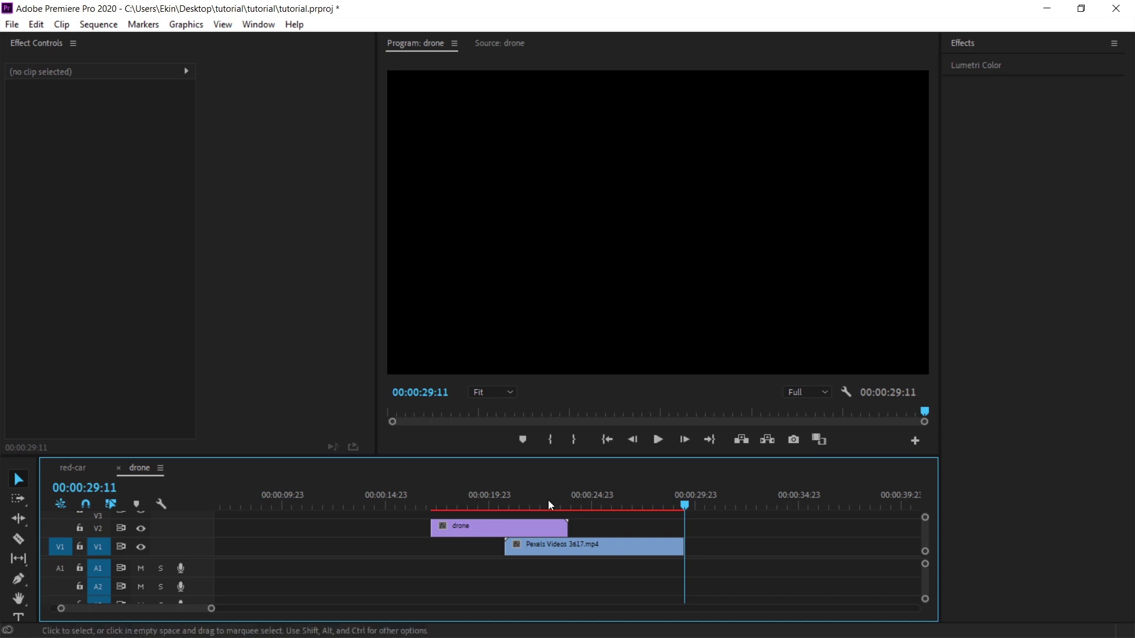
Step: Shift the drone clip so it ends at the playhead at 00:00:21:18
{"action": "left_click_drag", "start_coordinate": [535, 529], "coordinate": [506, 529]}
{"action": "key", "text": "Up"}
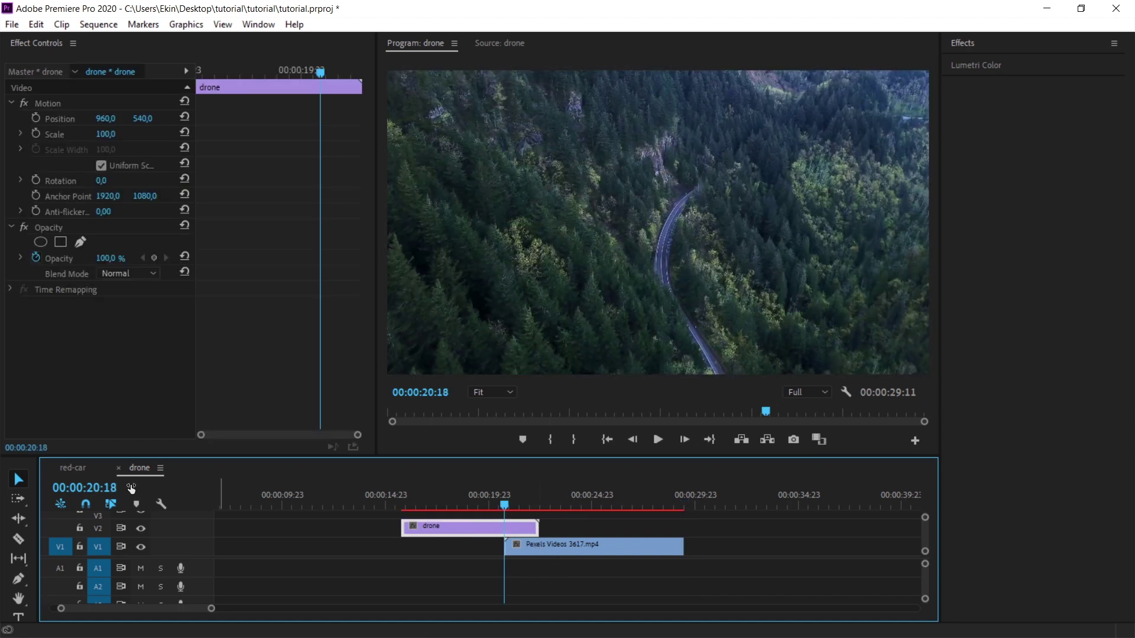
{"action": "left_click", "coordinate": [100, 489]}
{"action": "type", "text": "1"}
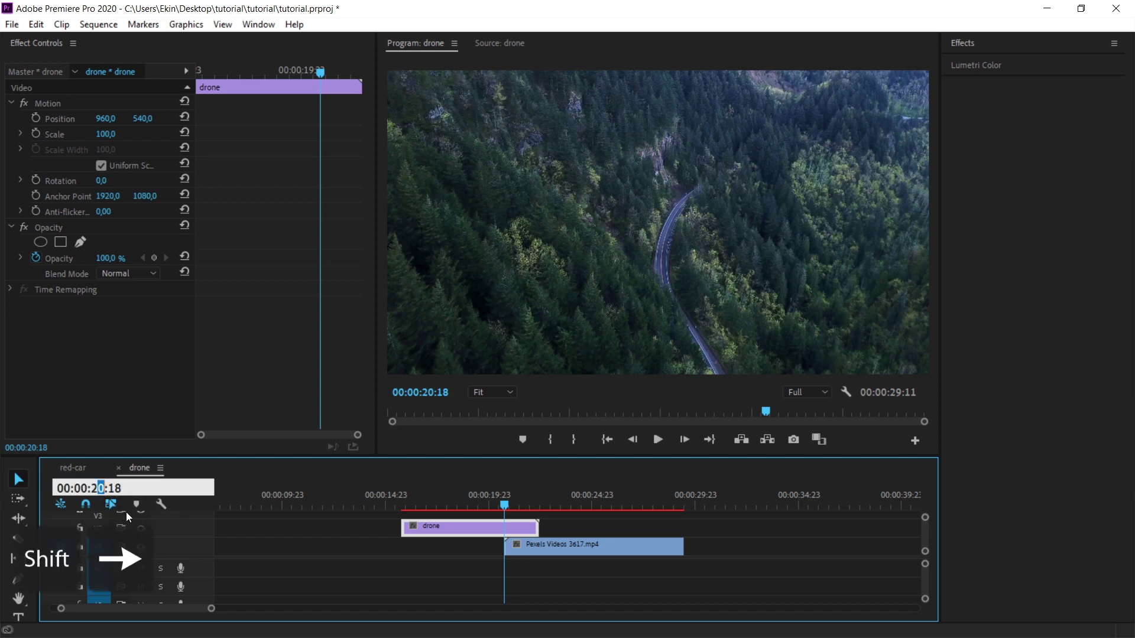
{"action": "key", "text": "Return"}
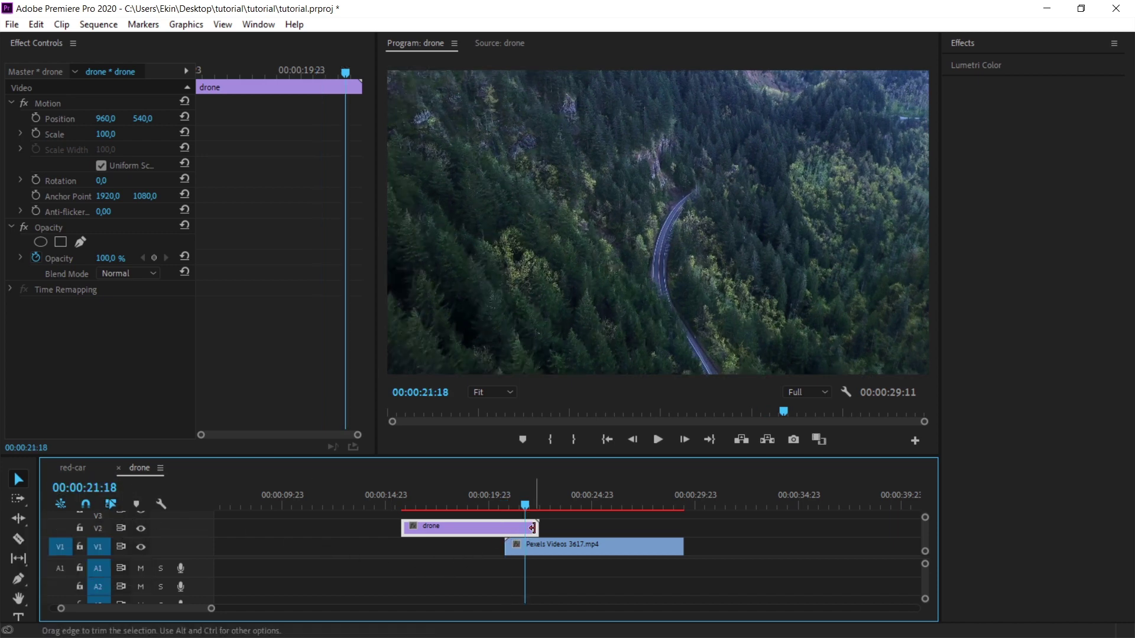
{"action": "left_click", "coordinate": [490, 528], "text": "shift"}
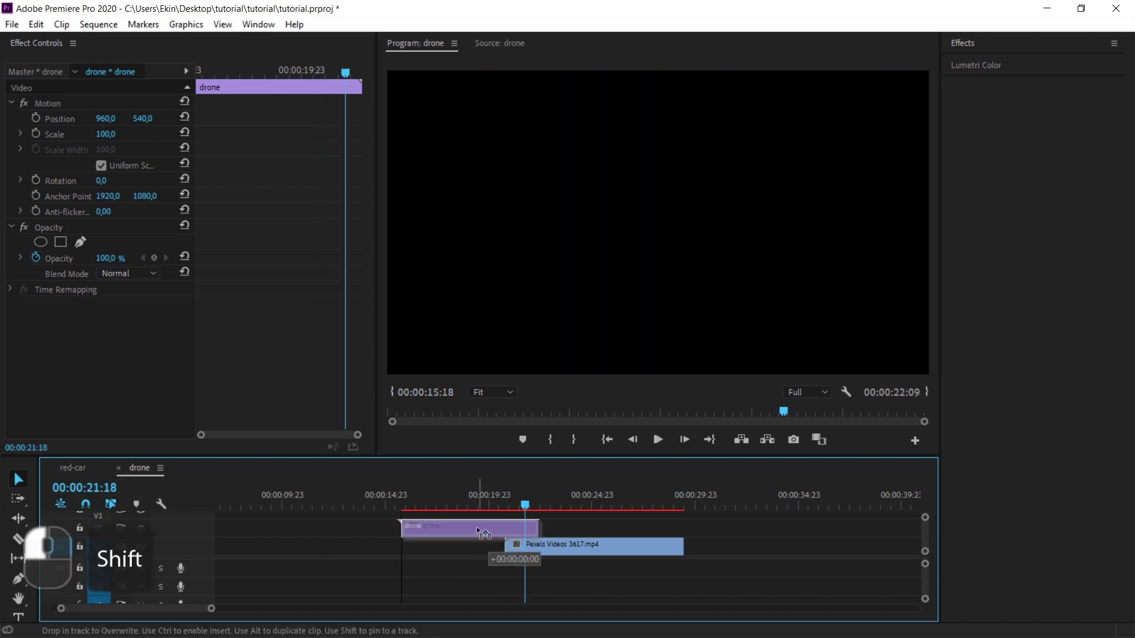
{"action": "left_click_drag", "start_coordinate": [466, 527], "coordinate": [452, 528]}
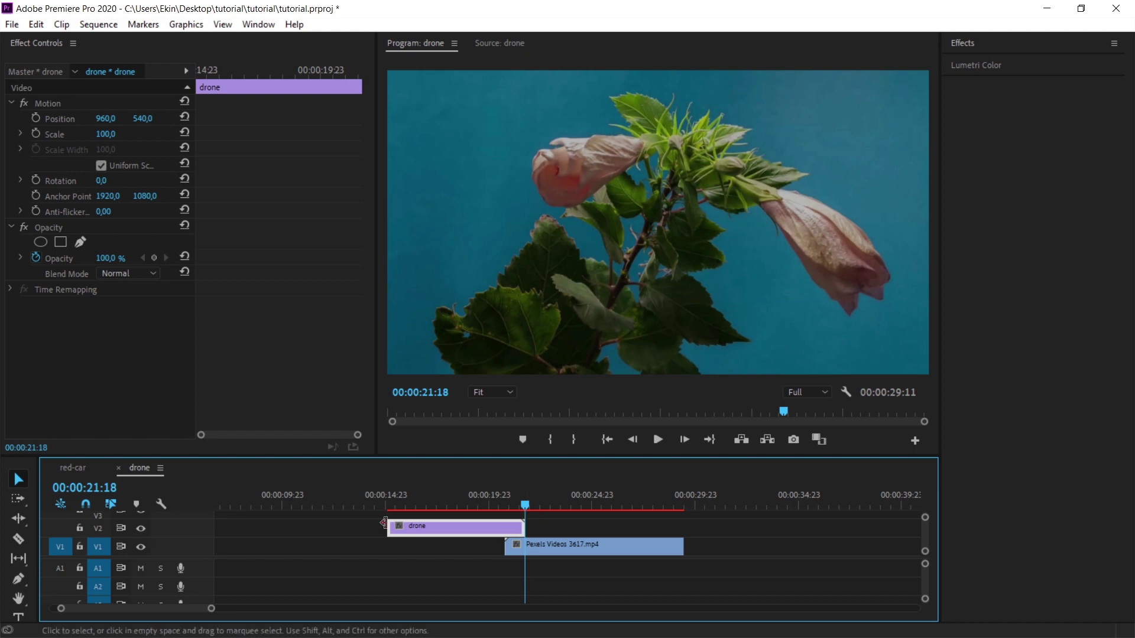
Step: Razor the drone and flower clips where their overlap begins
{"action": "left_click_drag", "start_coordinate": [537, 458], "coordinate": [538, 421]}
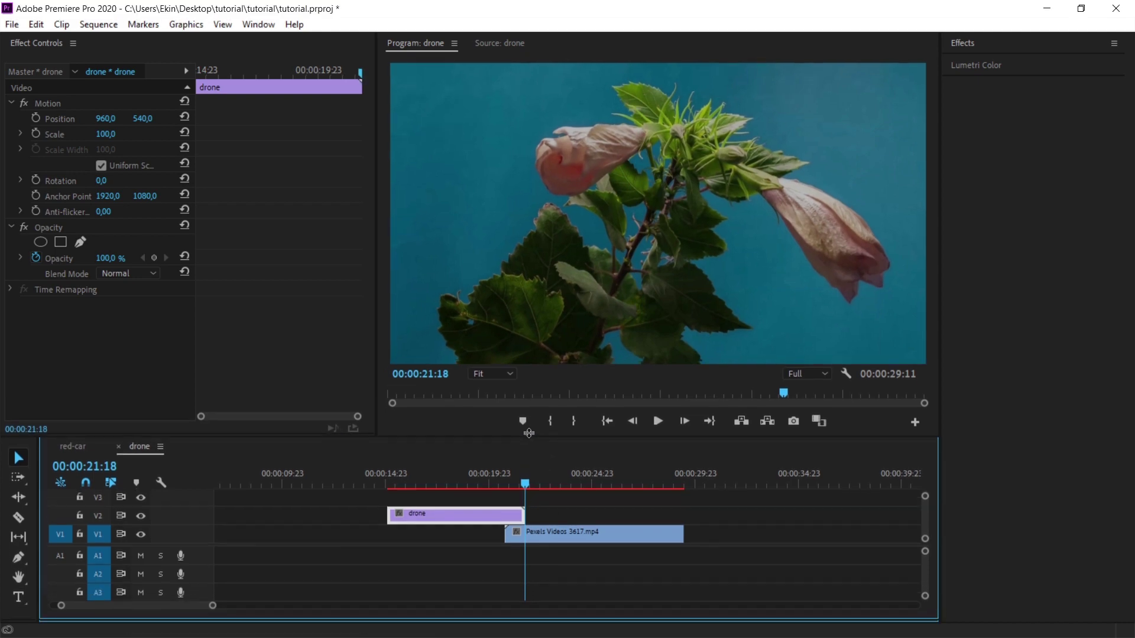
{"action": "scroll", "coordinate": [197, 607], "scroll_direction": "up", "scroll_amount": 3}
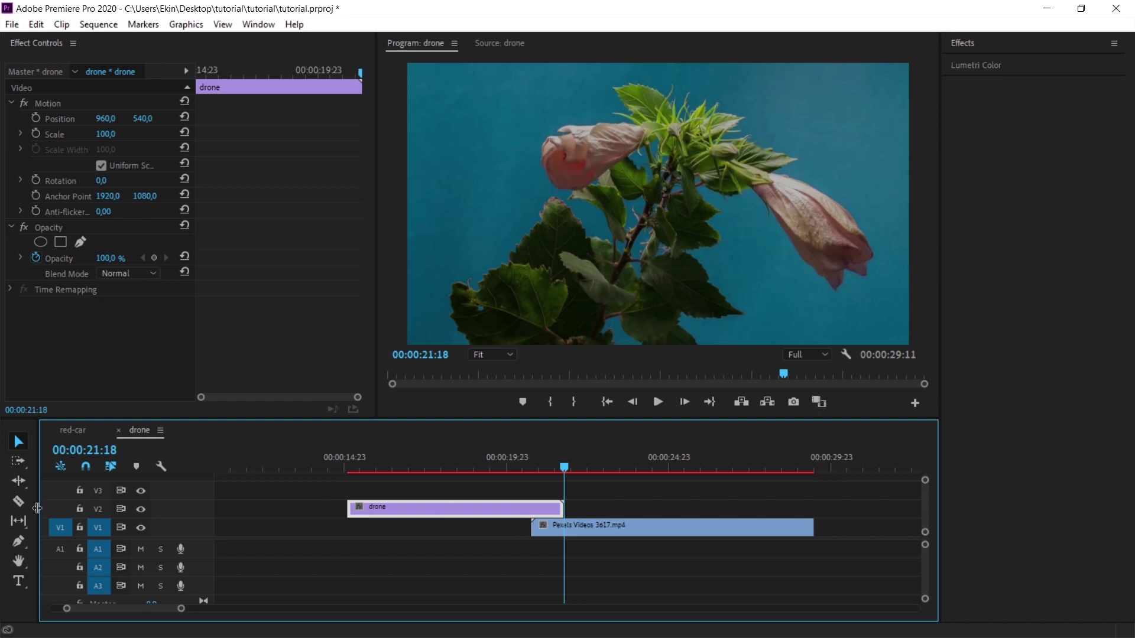
{"action": "left_click", "coordinate": [18, 501]}
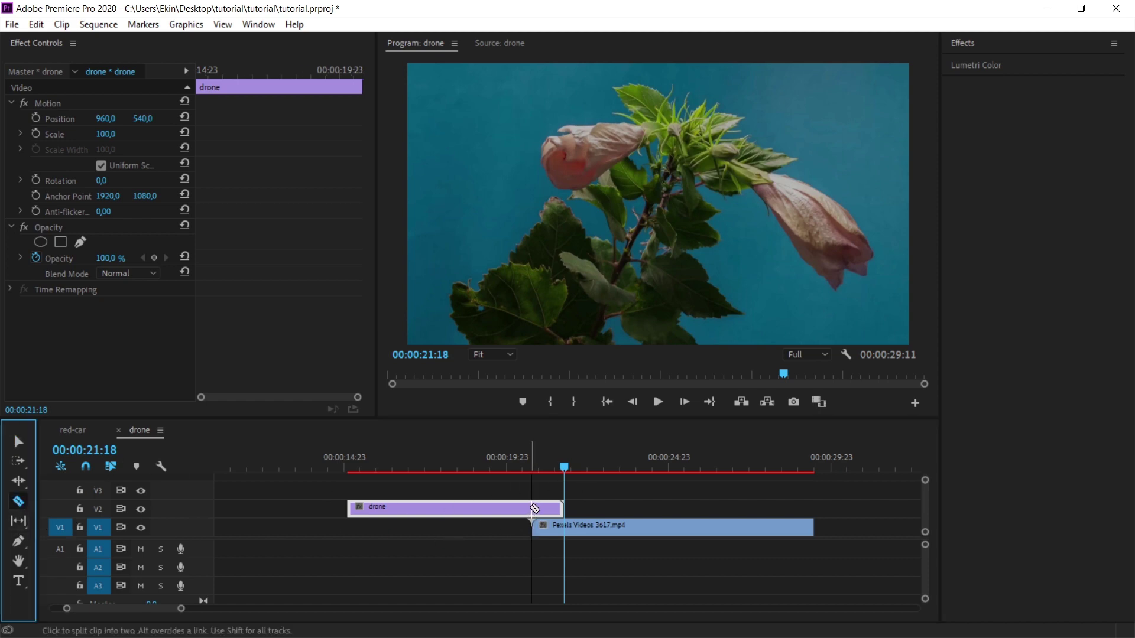
{"action": "left_click", "coordinate": [530, 508]}
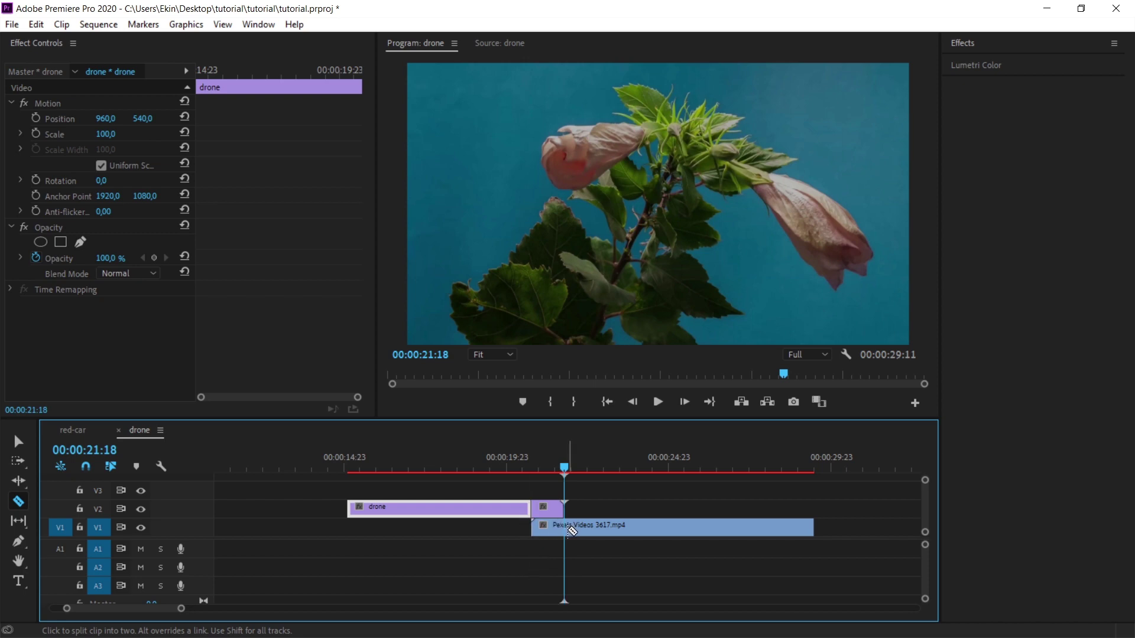
{"action": "left_click", "coordinate": [568, 529]}
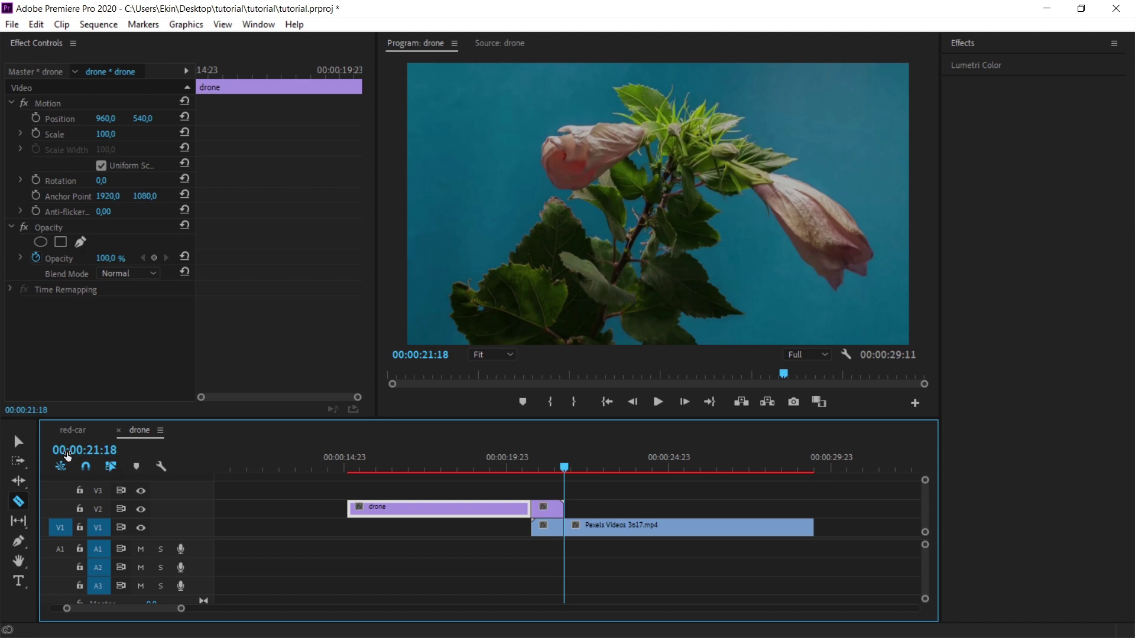
Step: Select the short overlapping drone piece on V2
{"action": "key", "text": "v"}
{"action": "left_click_drag", "start_coordinate": [541, 497], "coordinate": [544, 529]}
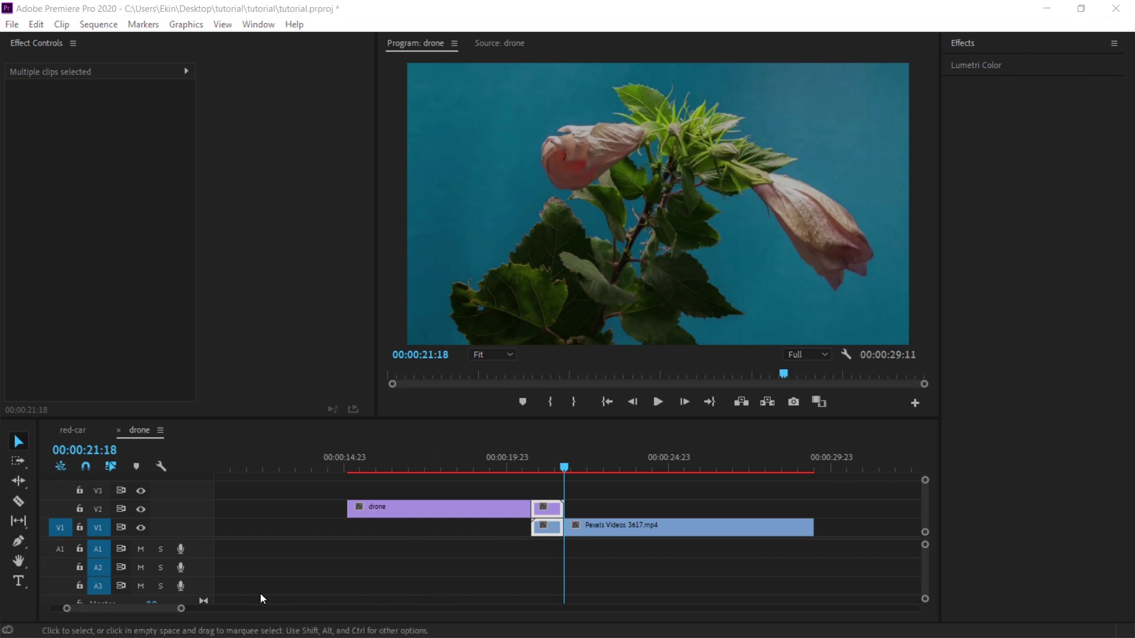
{"action": "left_click", "coordinate": [406, 565]}
{"action": "left_click_drag", "start_coordinate": [180, 608], "coordinate": [166, 608]}
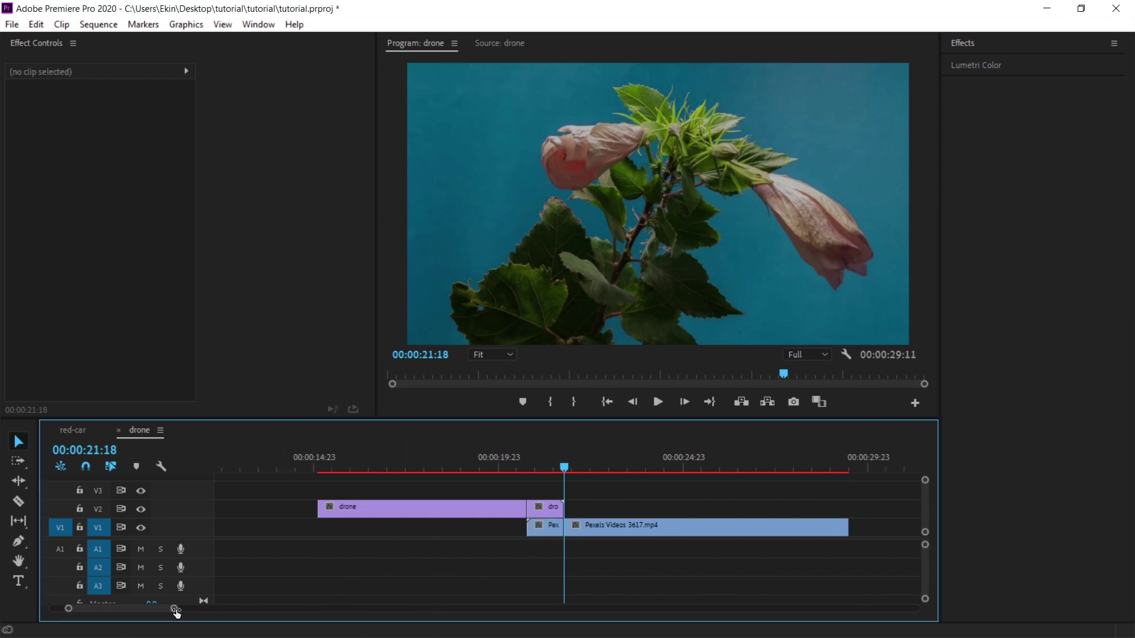
{"action": "left_click", "coordinate": [554, 513]}
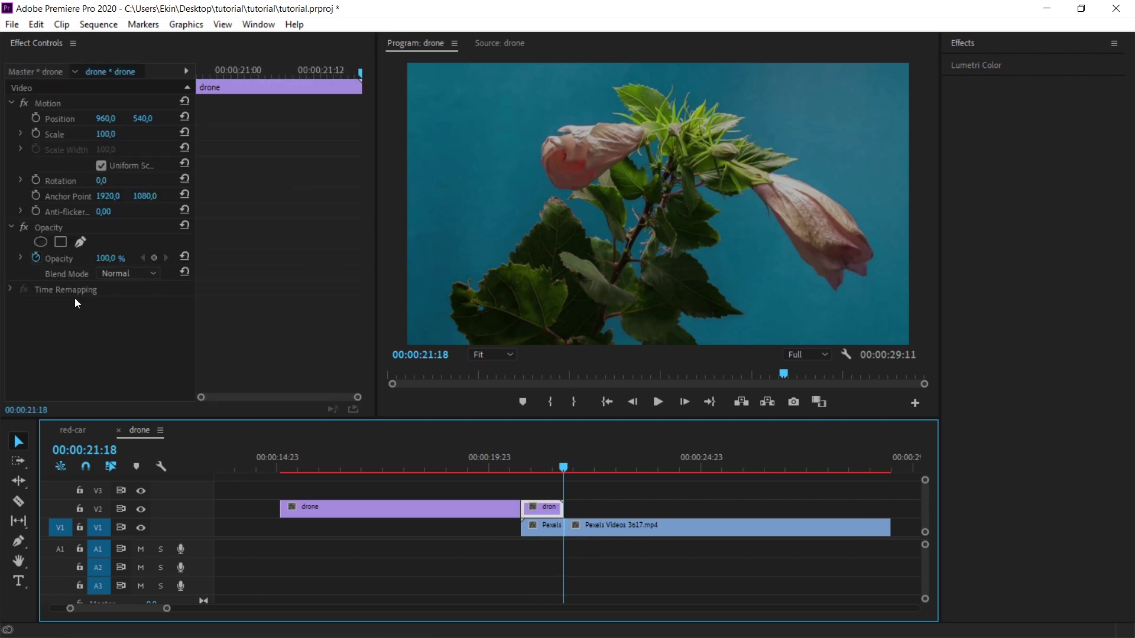
Step: Keyframe the drone piece's Position at 20:18, then slide X to about 2765 by 21:17
{"action": "left_click", "coordinate": [253, 24]}
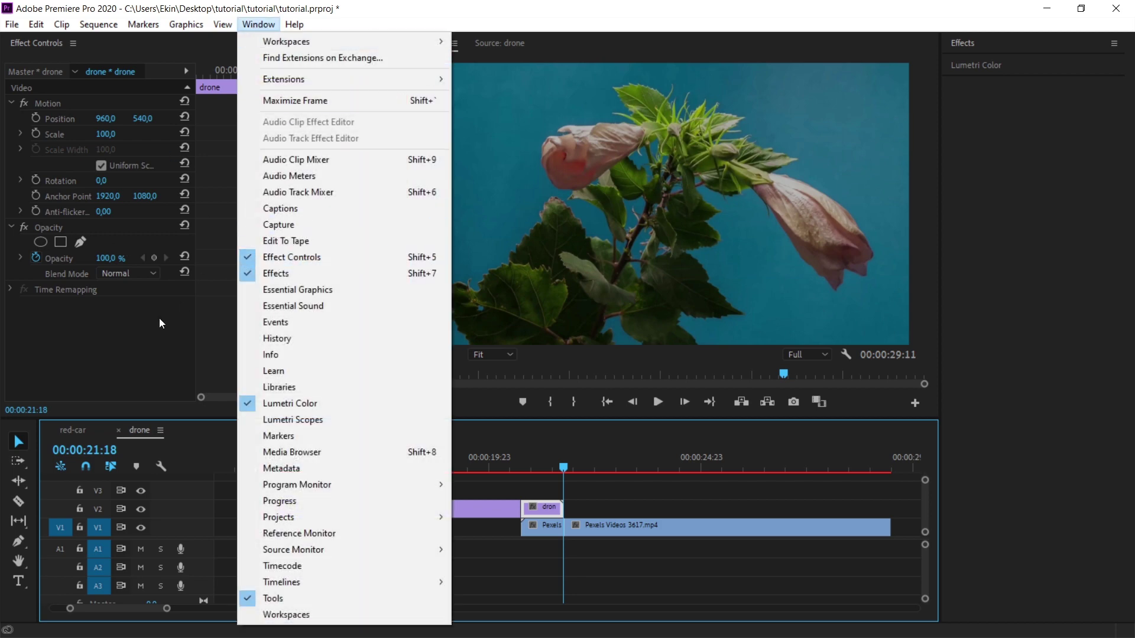
{"action": "left_click", "coordinate": [122, 336]}
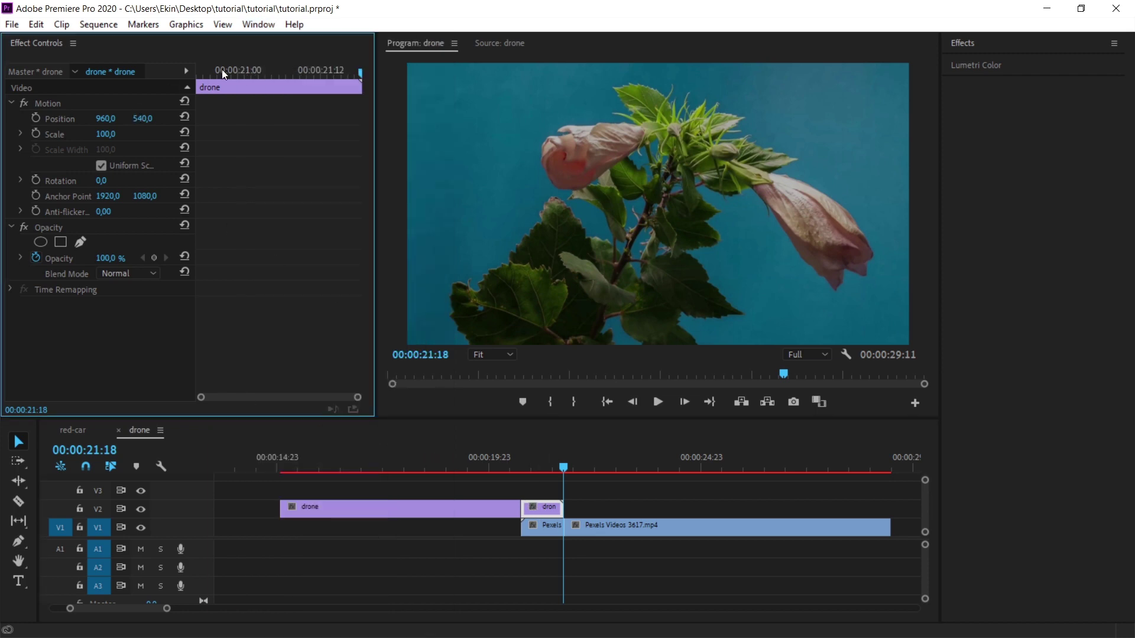
{"action": "left_click_drag", "start_coordinate": [214, 70], "coordinate": [187, 69]}
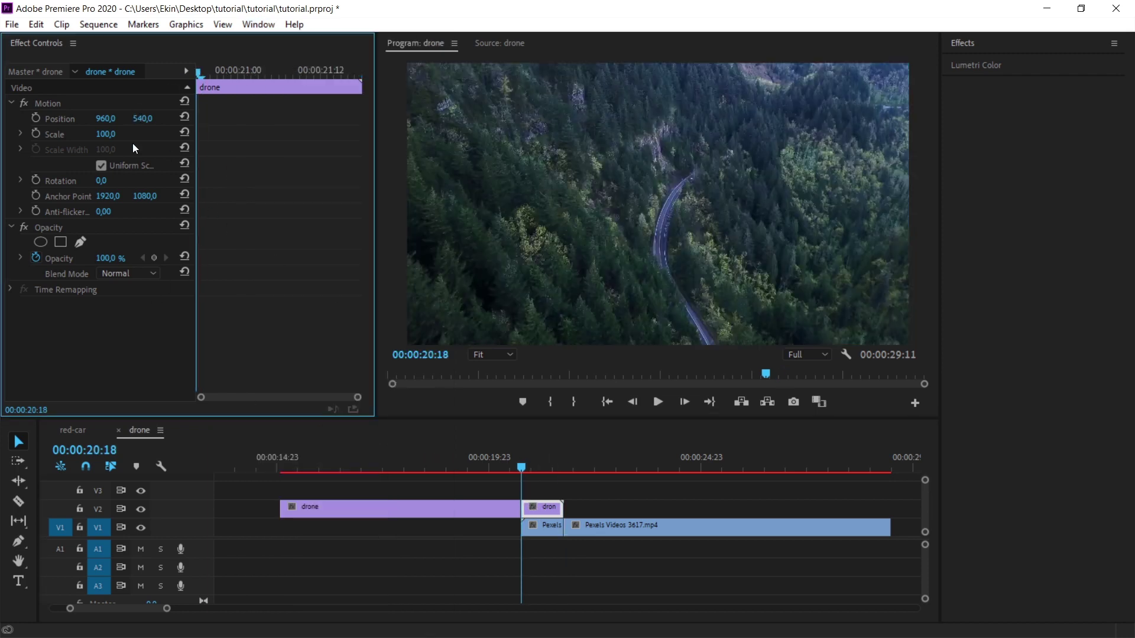
{"action": "left_click", "coordinate": [35, 119]}
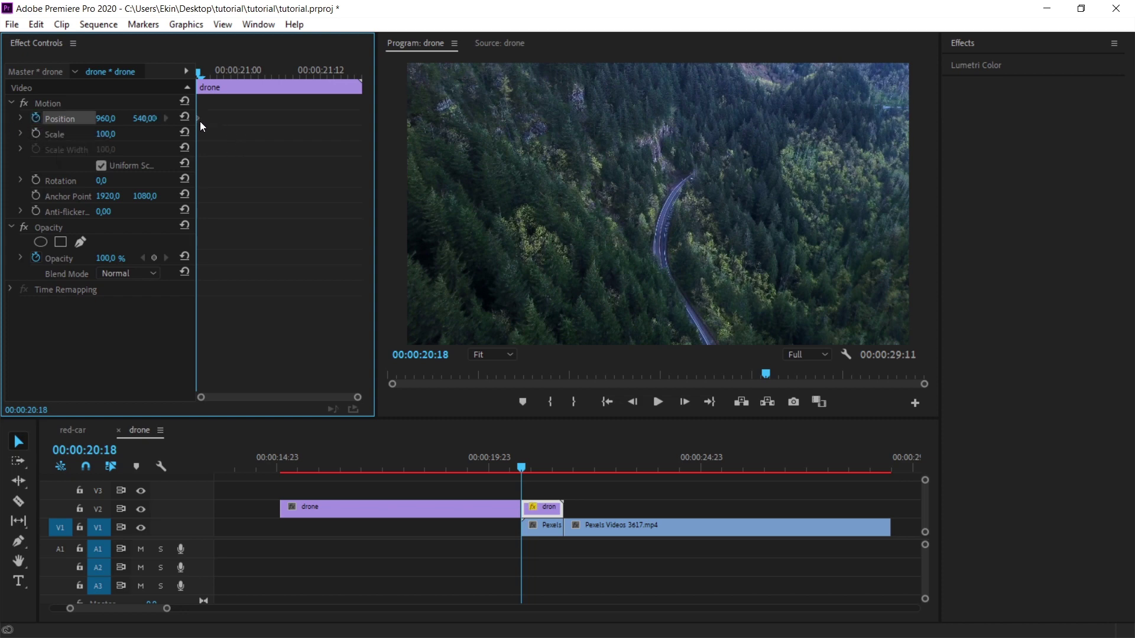
{"action": "left_click", "coordinate": [354, 70]}
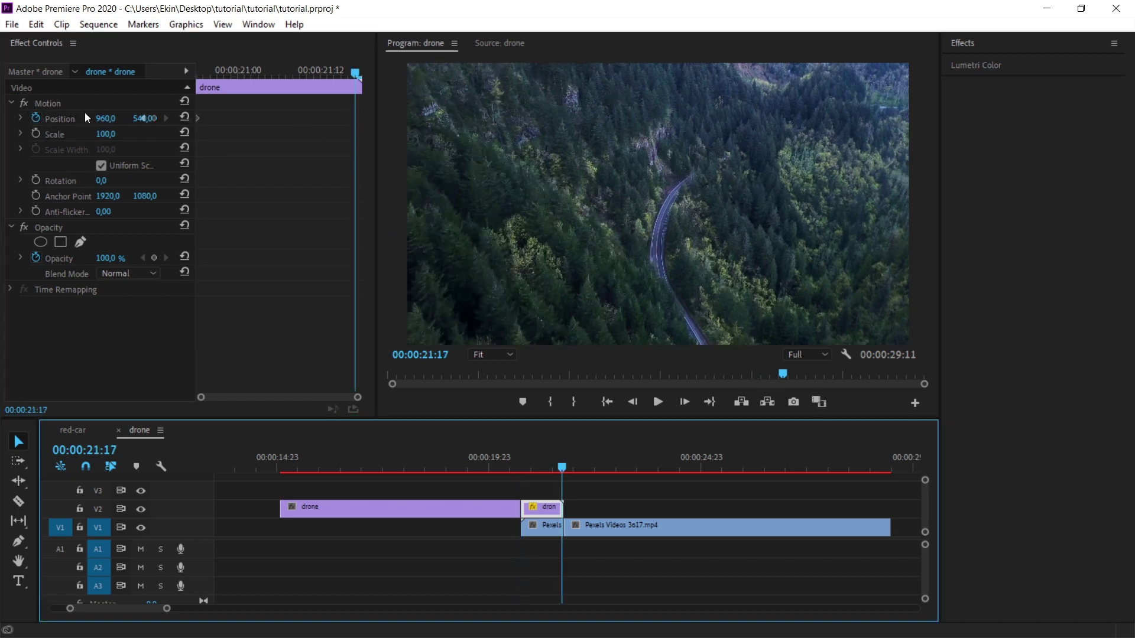
{"action": "mouse_move", "coordinate": [105, 120]}
{"action": "left_mouse_down"}
{"action": "mouse_move", "coordinate": [248, 120]}
{"action": "mouse_move", "coordinate": [644, 180]}
{"action": "left_mouse_up"}
{"action": "left_click_drag", "start_coordinate": [107, 118], "coordinate": [638, 118]}
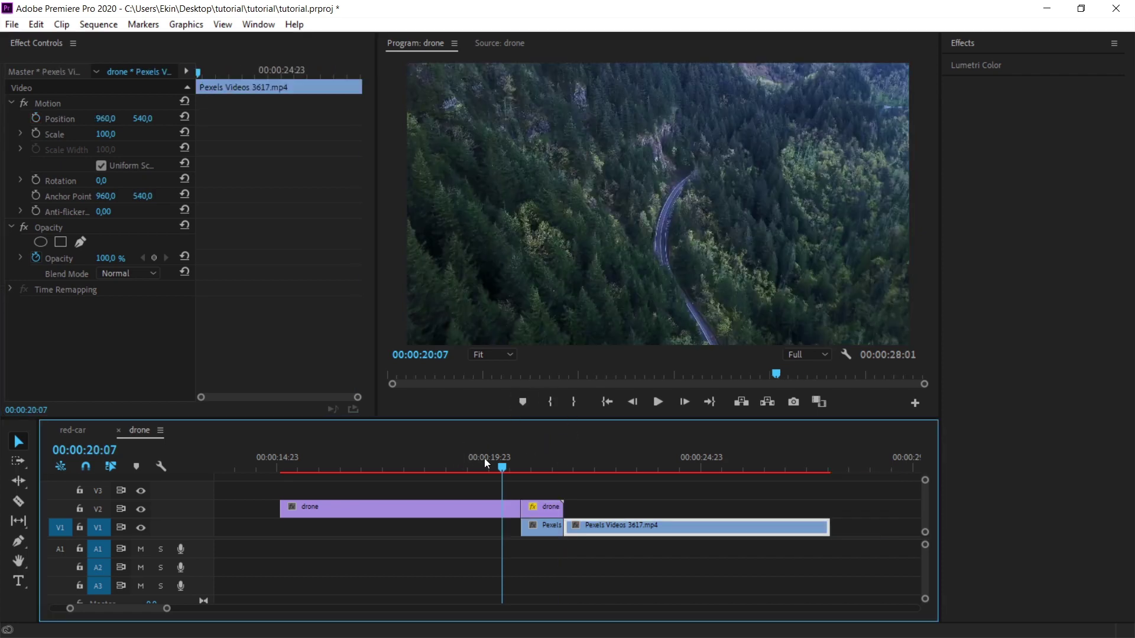
Step: Hide V2 and keyframe the flower piece's start position off-screen left at -993
{"action": "key", "text": "space"}
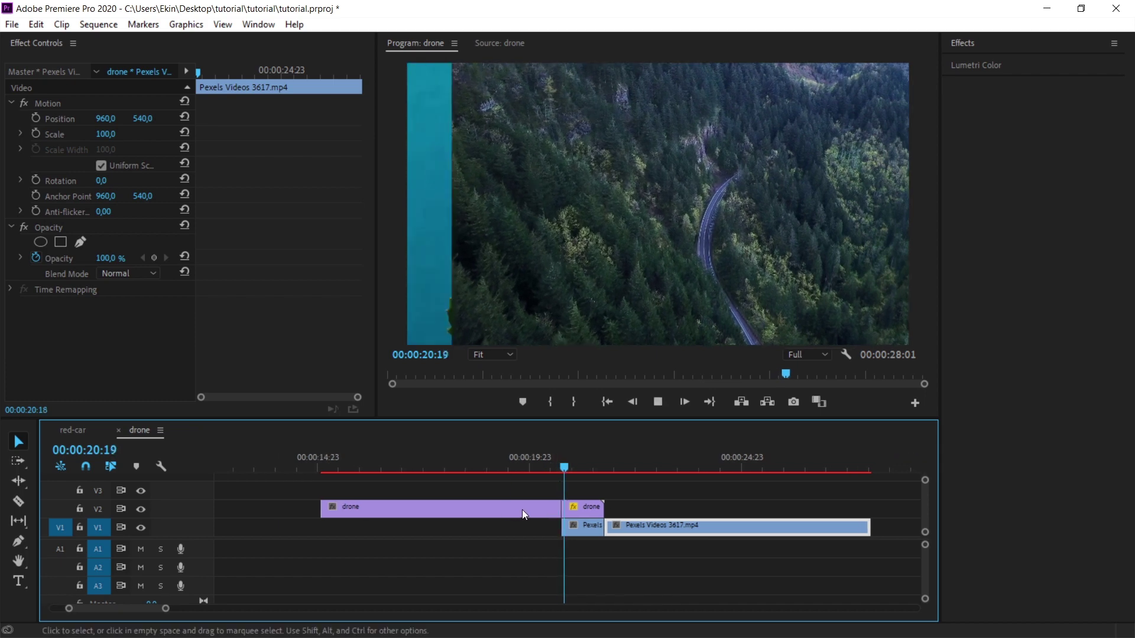
{"action": "key", "text": "space"}
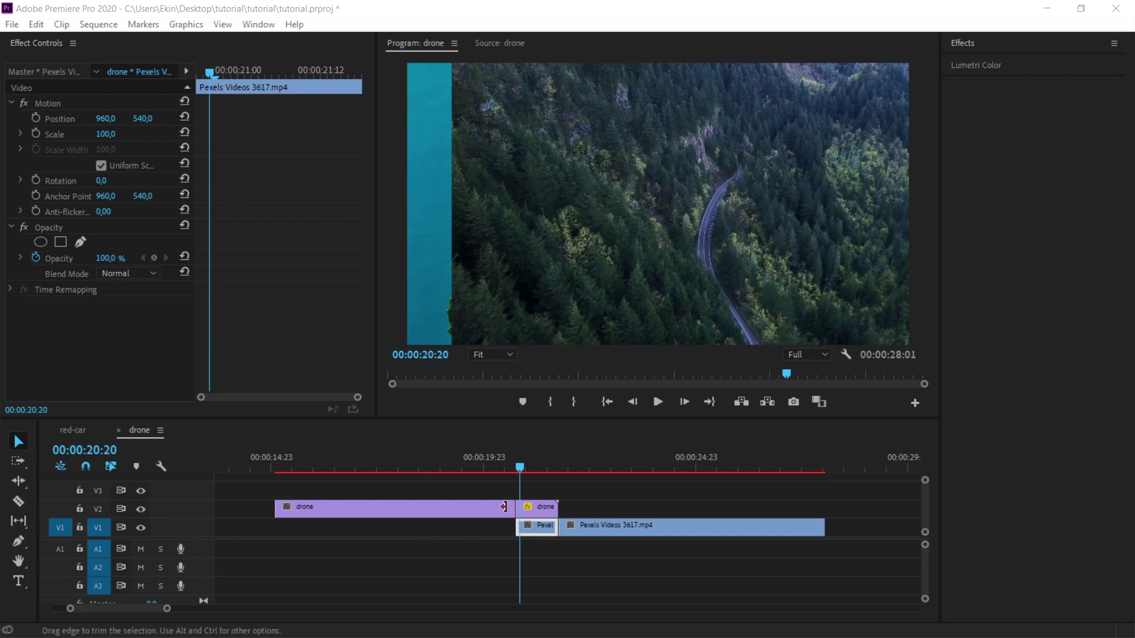
{"action": "left_click", "coordinate": [142, 509]}
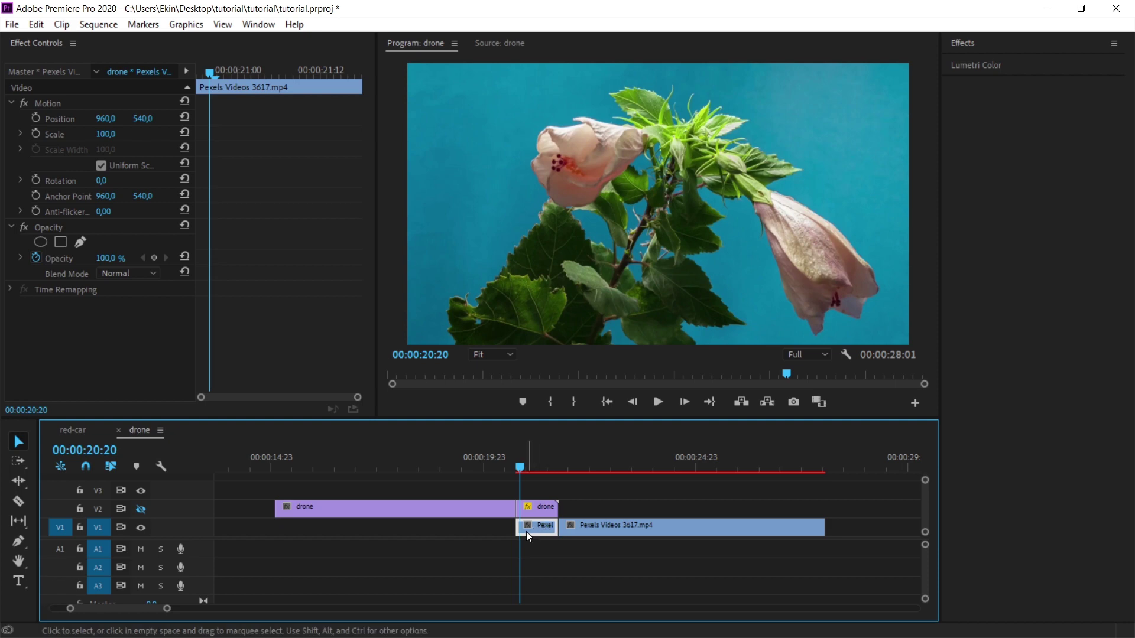
{"action": "left_click", "coordinate": [200, 115]}
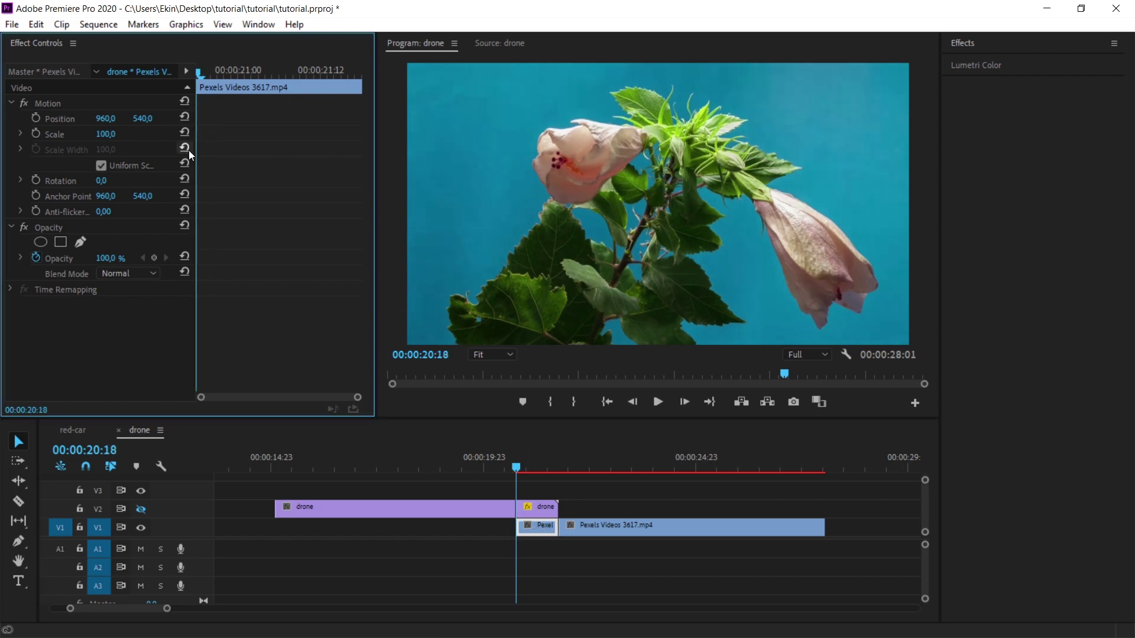
{"action": "left_click", "coordinate": [39, 119]}
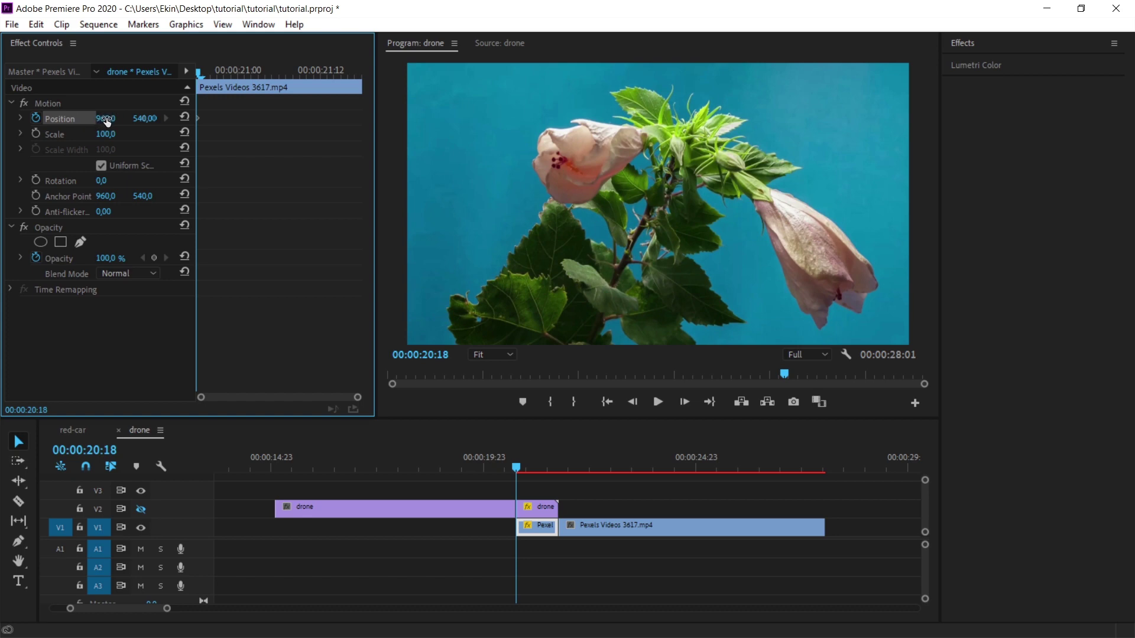
{"action": "left_click_drag", "start_coordinate": [105, 118], "coordinate": [59, 118]}
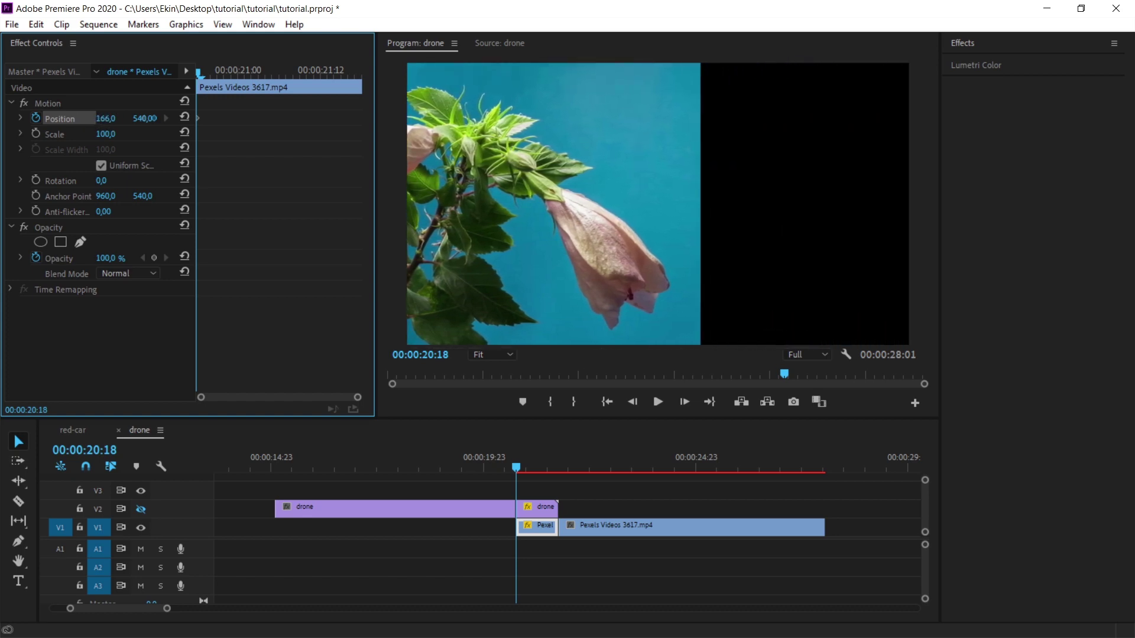
{"action": "left_click_drag", "start_coordinate": [106, 118], "coordinate": [35, 118]}
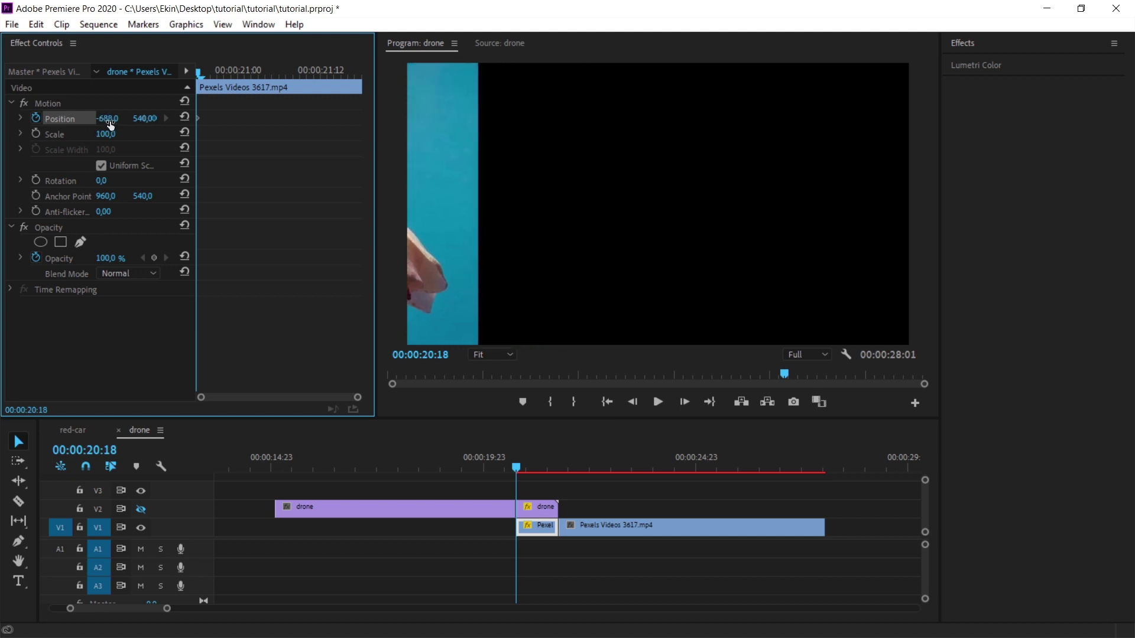
{"action": "left_click_drag", "start_coordinate": [110, 123], "coordinate": [82, 123]}
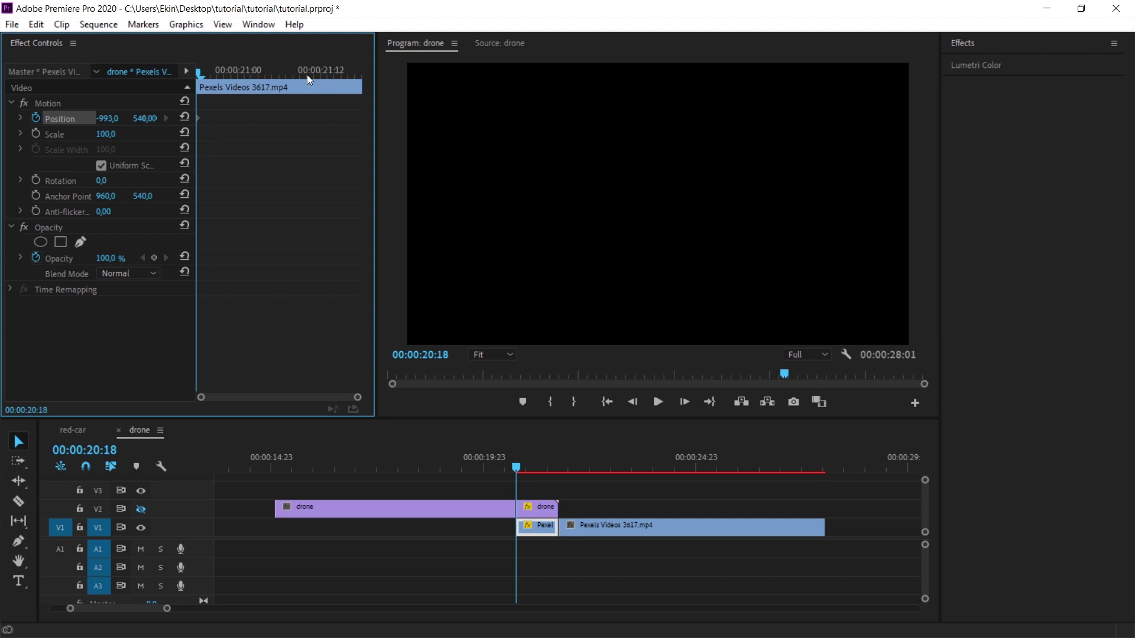
Step: Add an end Position keyframe centring the flower piece at 960,540
{"action": "left_click", "coordinate": [360, 289]}
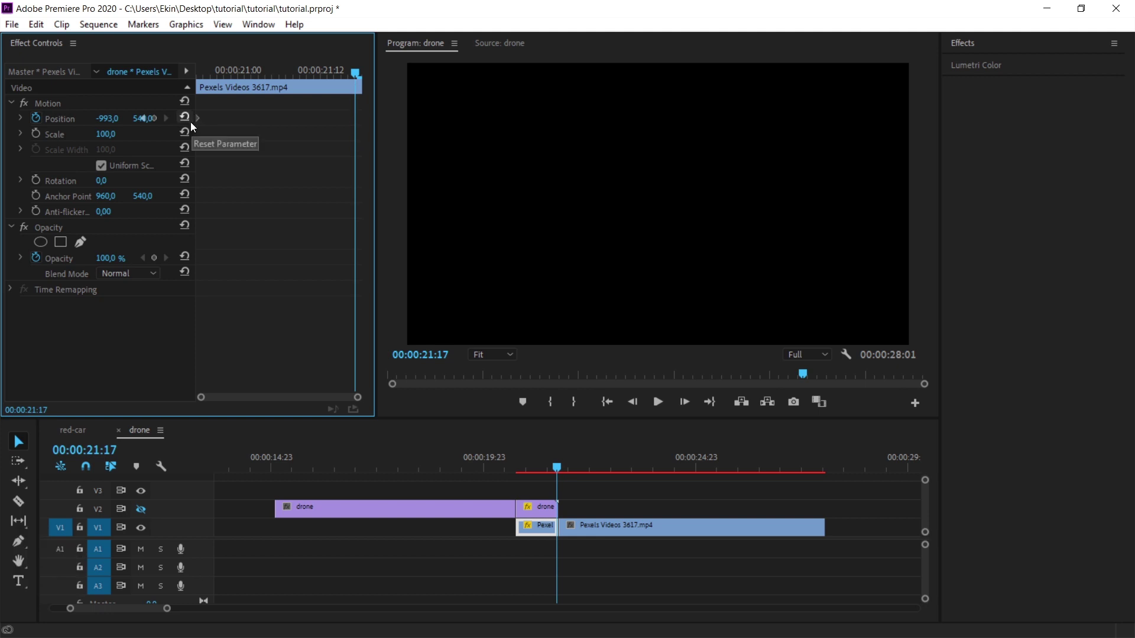
{"action": "left_click", "coordinate": [184, 117]}
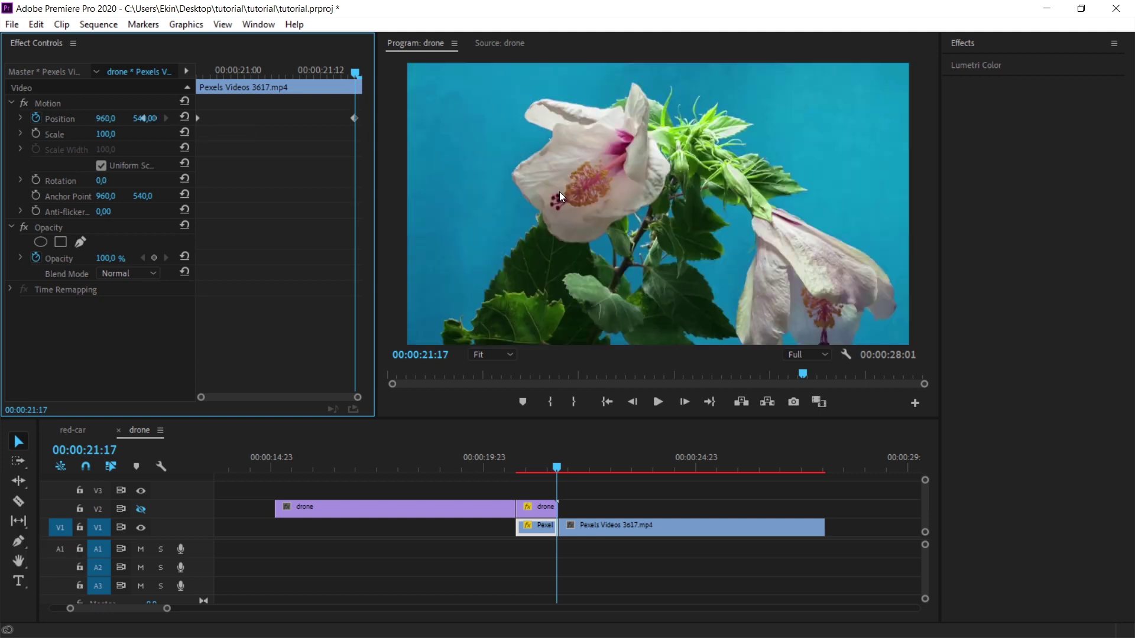
{"action": "left_click", "coordinate": [183, 520]}
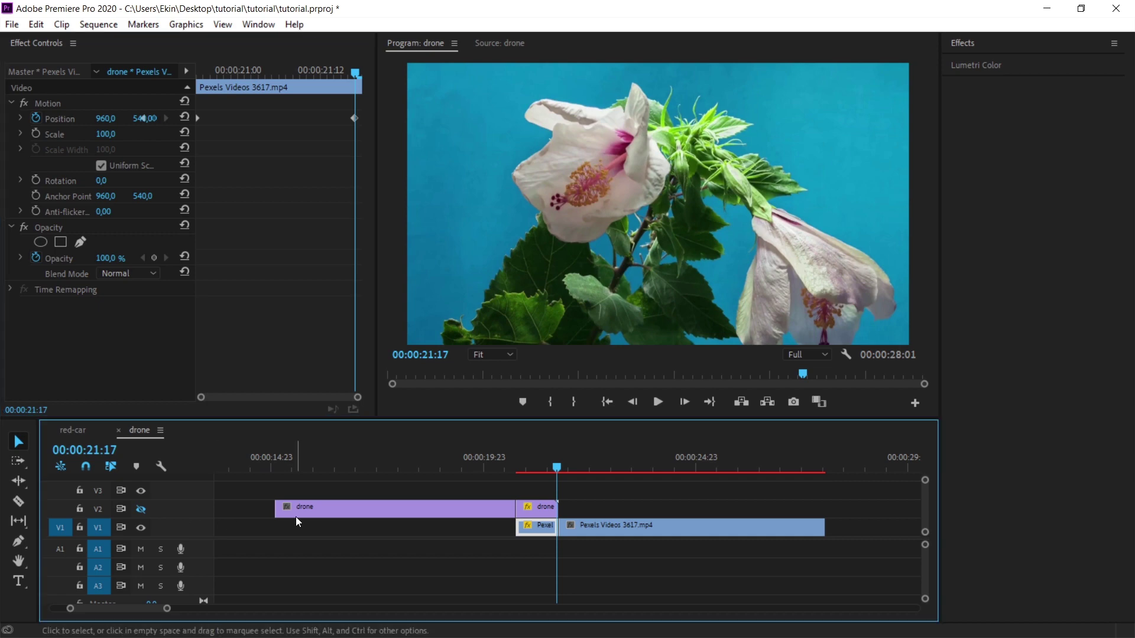
Step: Re-enable the V2 track output and preview the slide
{"action": "left_click", "coordinate": [141, 512]}
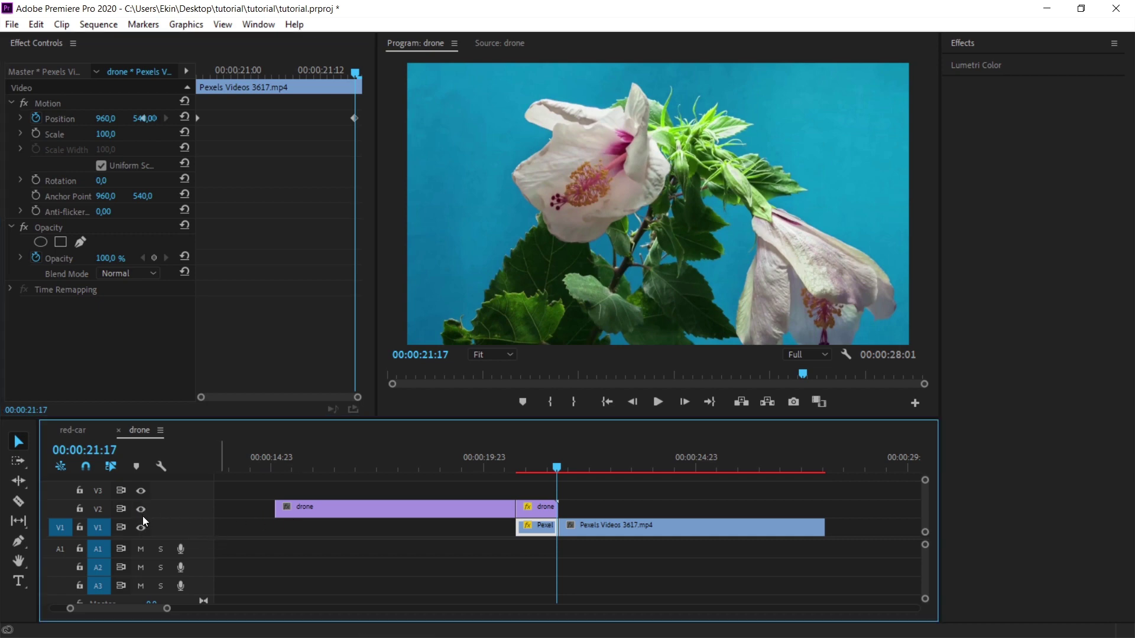
{"action": "left_click_drag", "start_coordinate": [517, 459], "coordinate": [504, 460]}
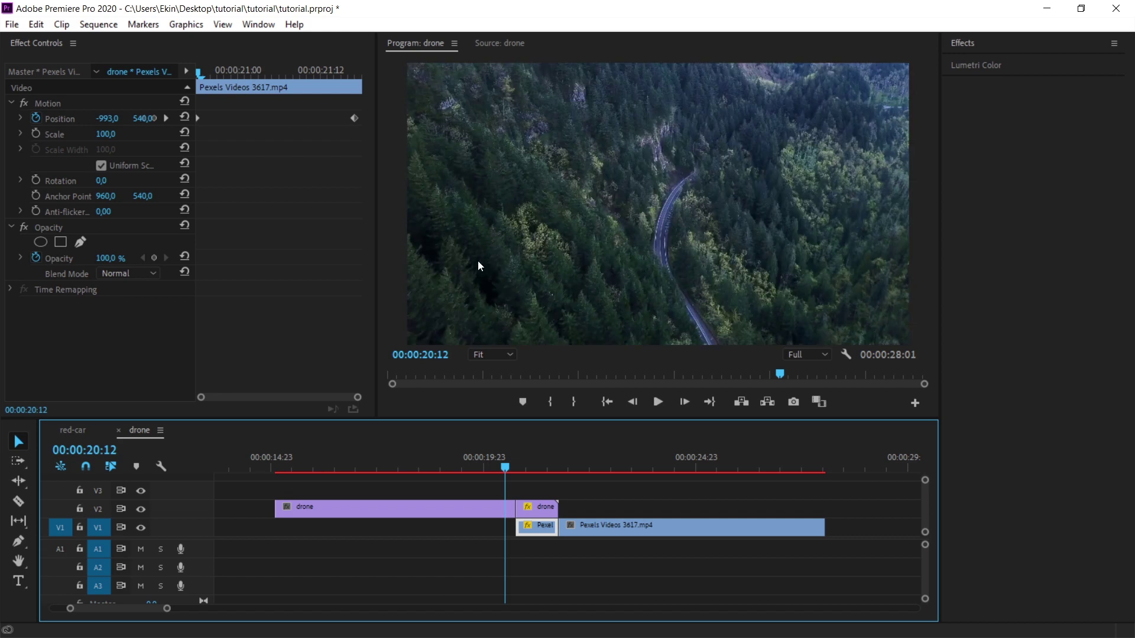
{"action": "key", "text": "space"}
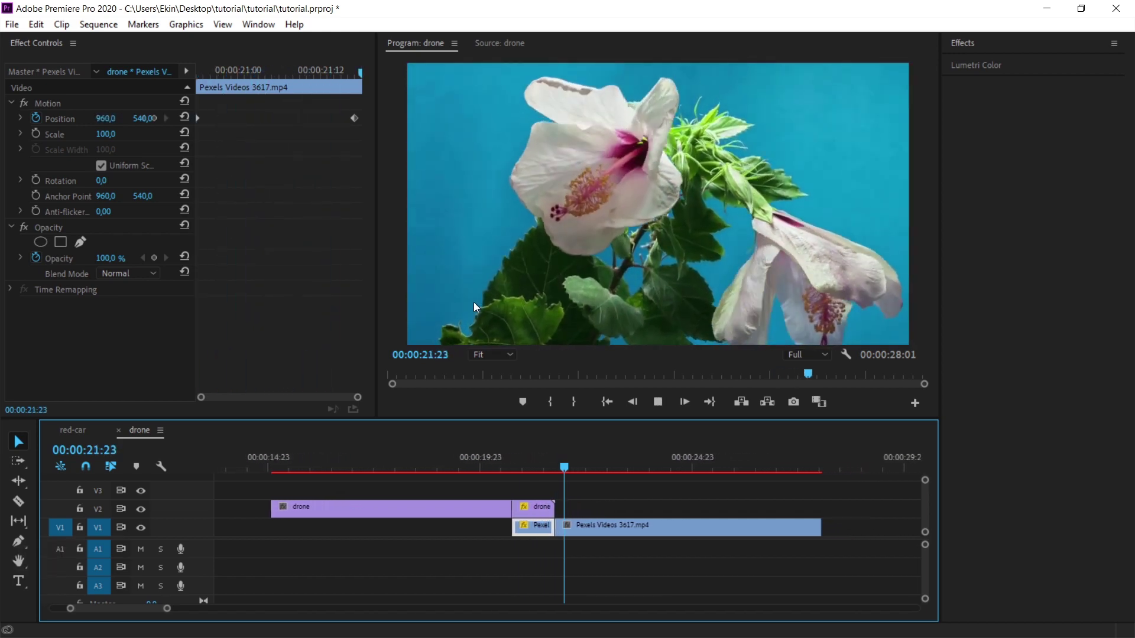
{"action": "key", "text": "space"}
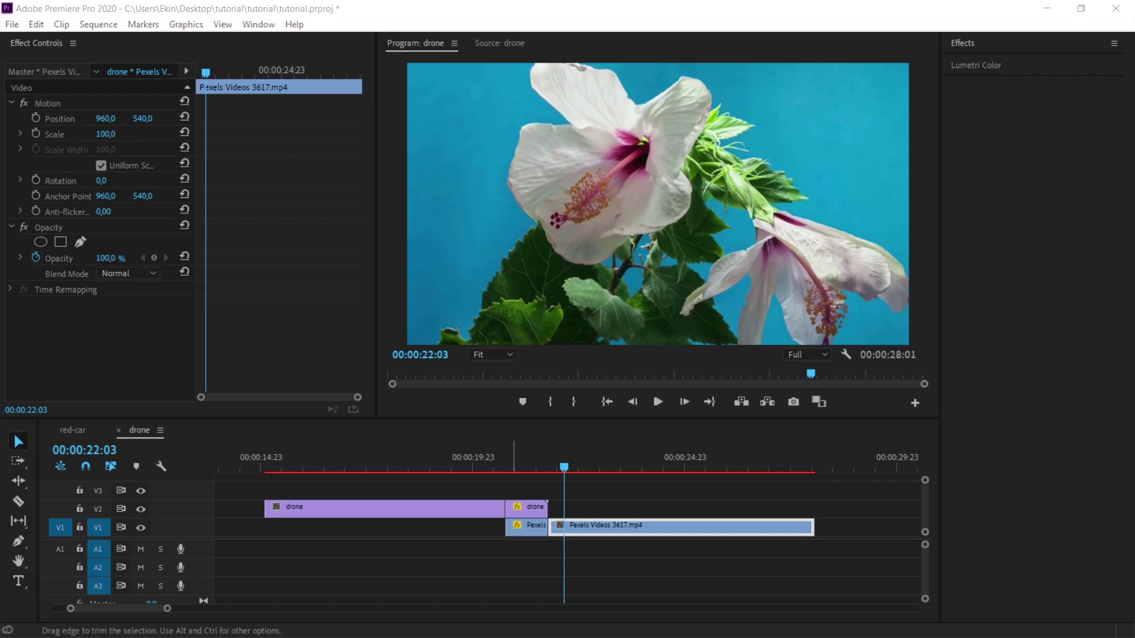
Step: Select the drone piece's end Position keyframe and reveal its velocity graph
{"action": "left_click", "coordinate": [527, 468]}
{"action": "left_click", "coordinate": [526, 509]}
{"action": "left_click", "coordinate": [533, 468]}
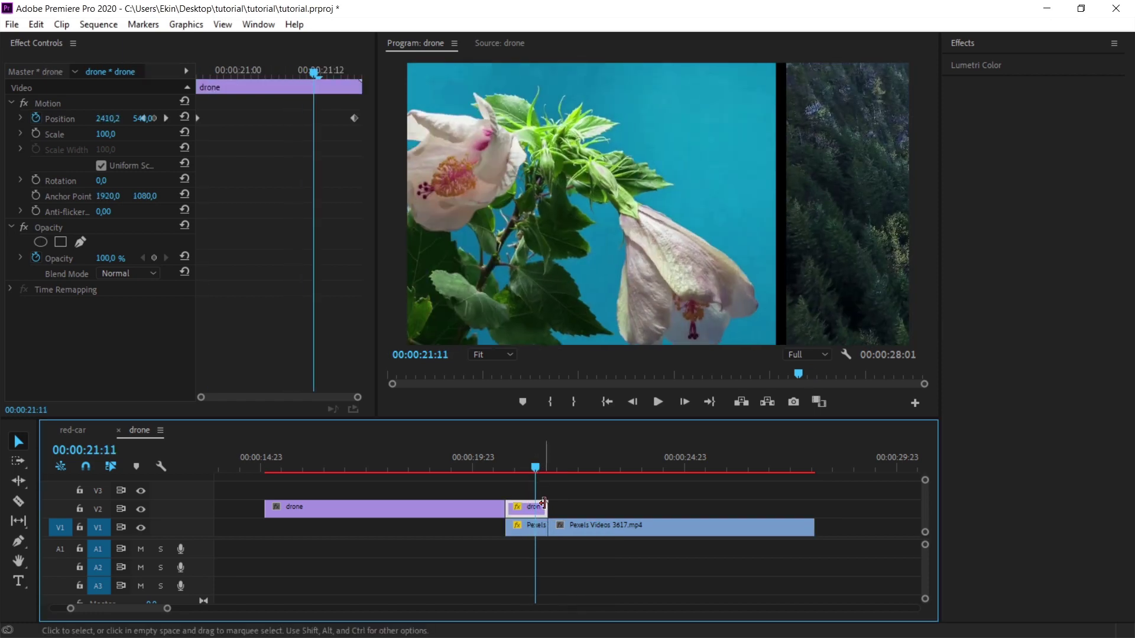
{"action": "left_click", "coordinate": [354, 115]}
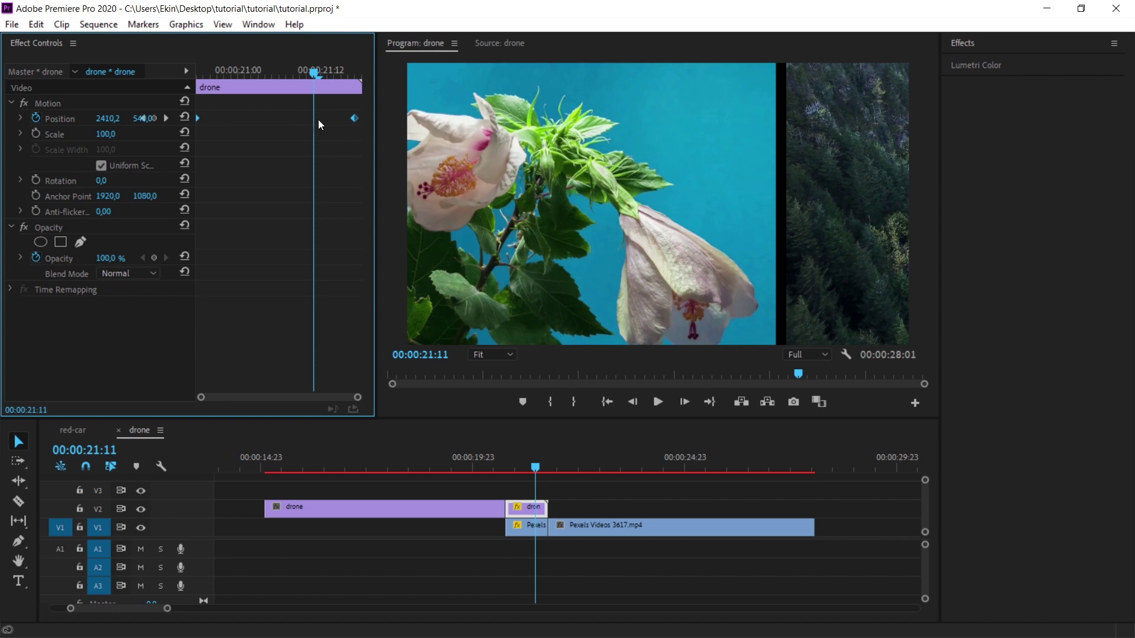
{"action": "left_click", "coordinate": [21, 118]}
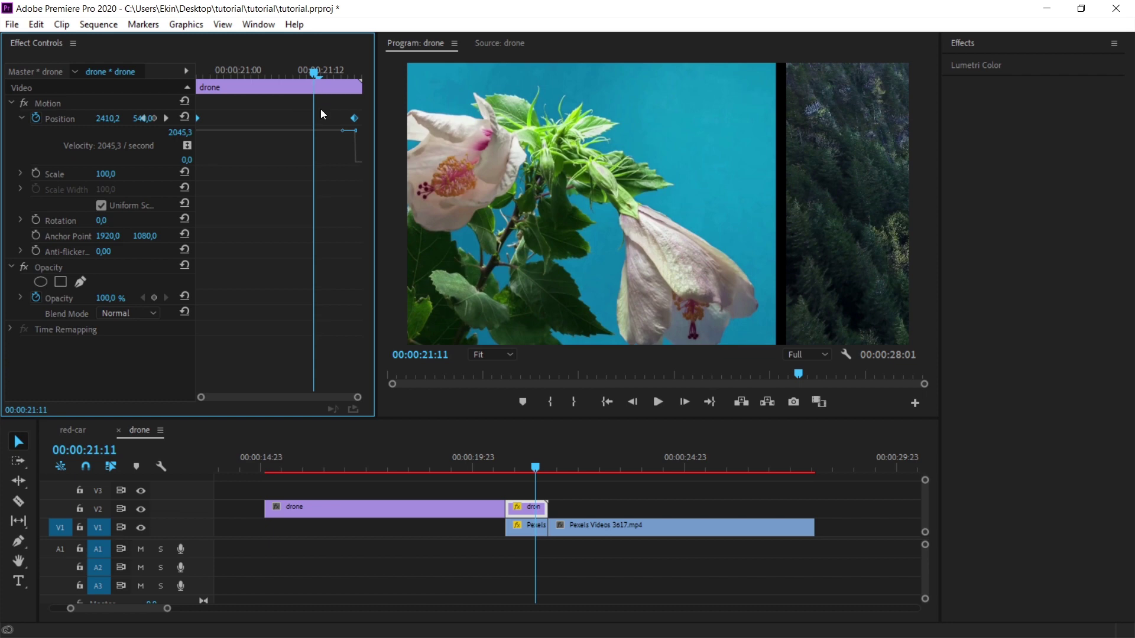
Step: Apply Ease In and Ease Out to the drone piece's Position keyframe
{"action": "right_click", "coordinate": [356, 120]}
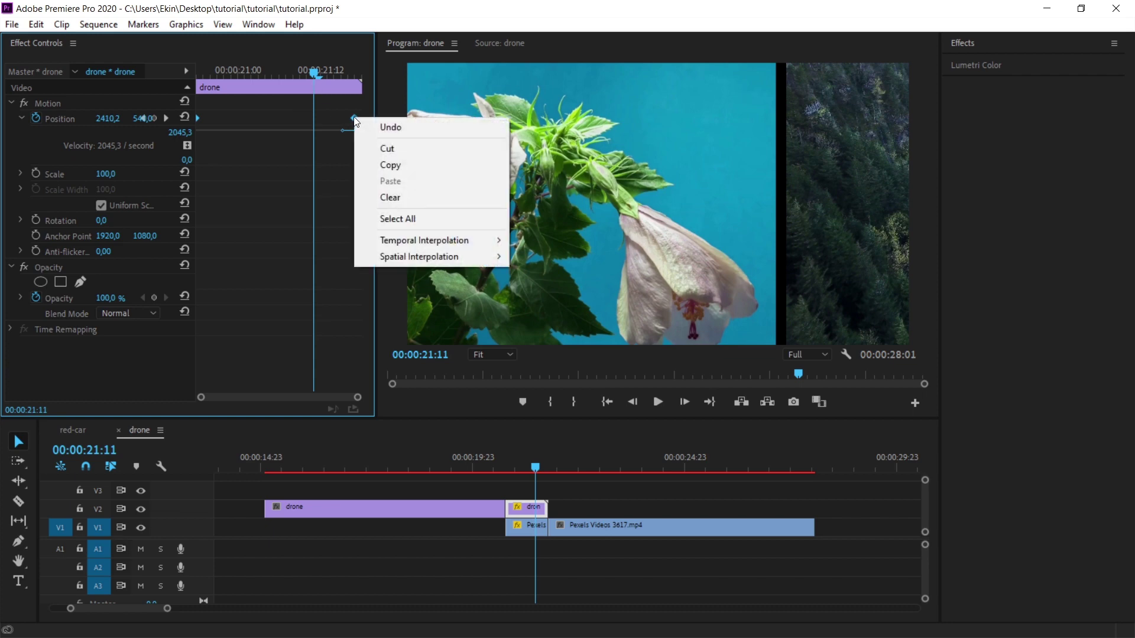
{"action": "mouse_move", "coordinate": [460, 240]}
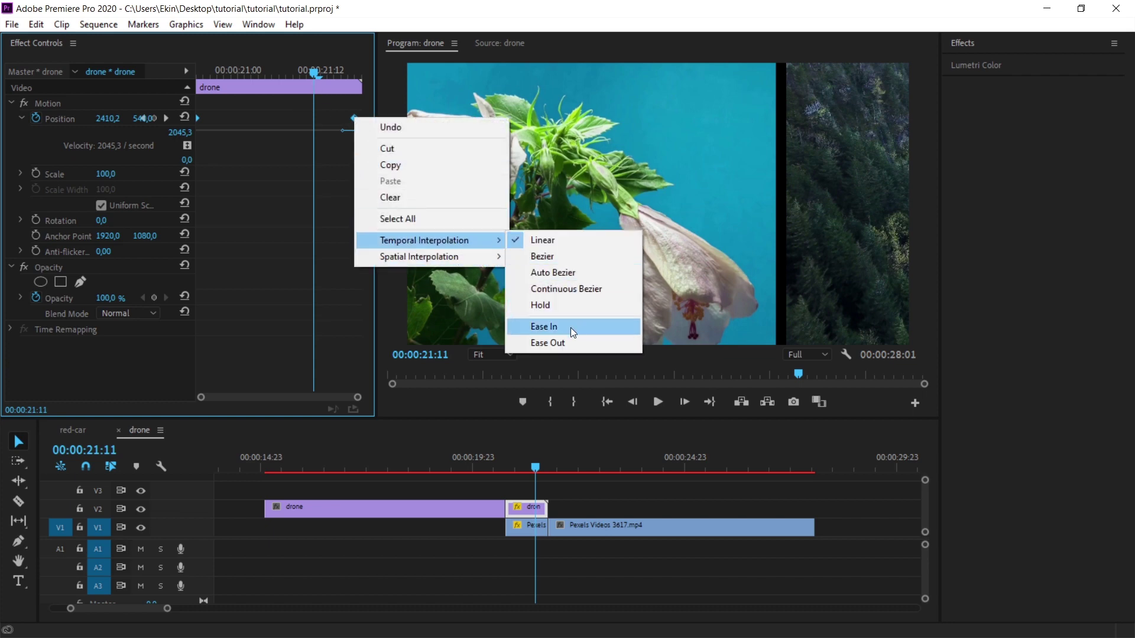
{"action": "left_click", "coordinate": [537, 325]}
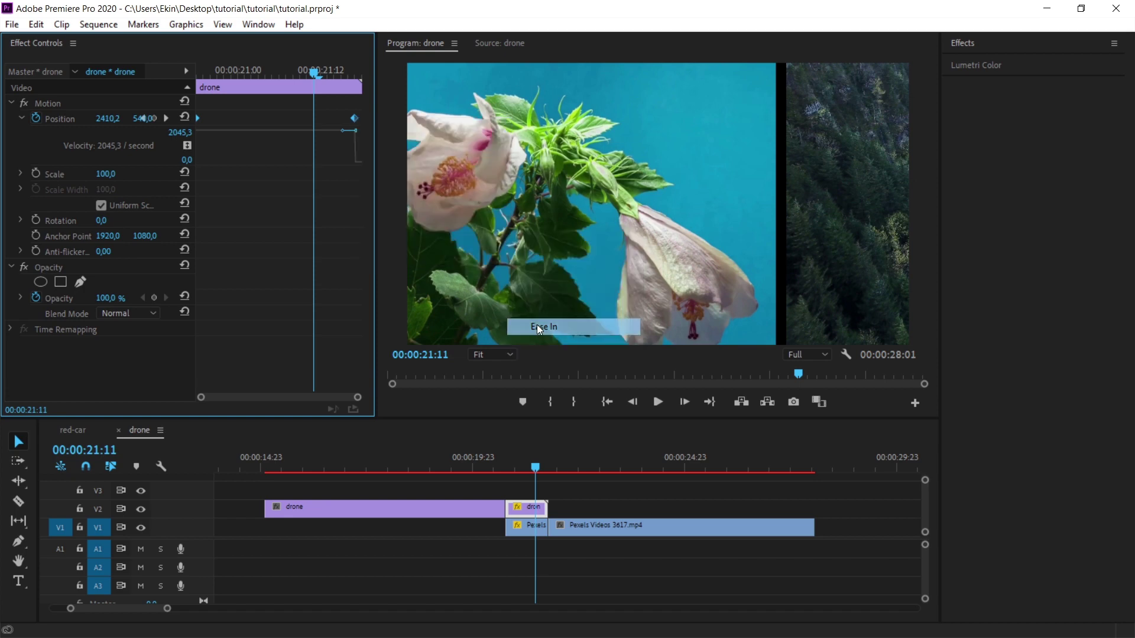
{"action": "right_click", "coordinate": [354, 120]}
{"action": "mouse_move", "coordinate": [416, 235]}
{"action": "left_click", "coordinate": [559, 346]}
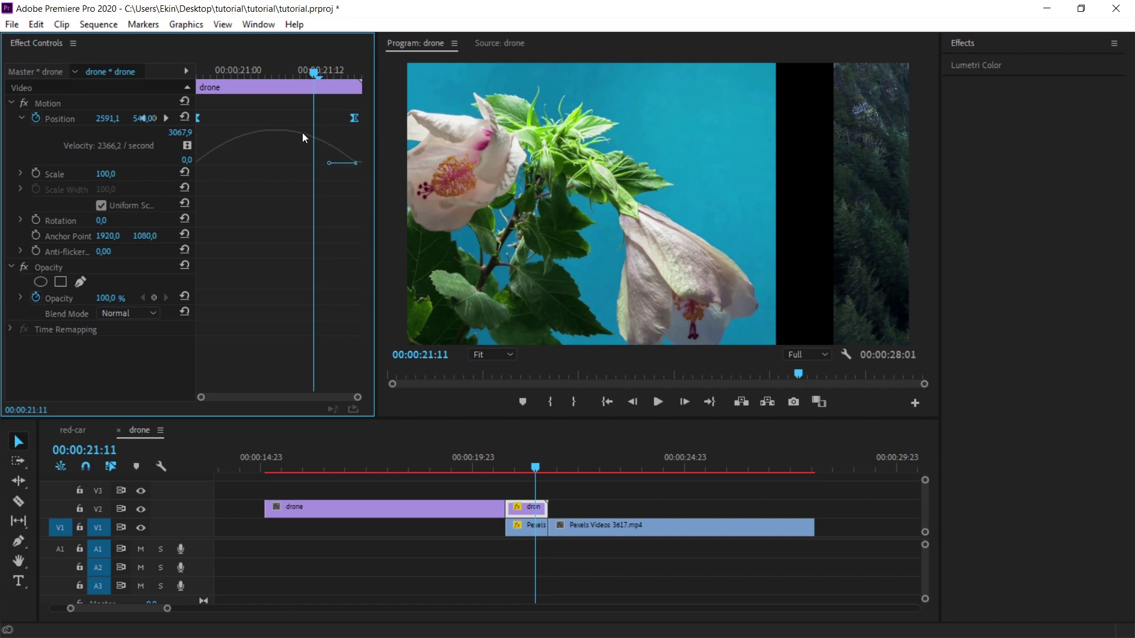
{"action": "key", "text": "alt"}
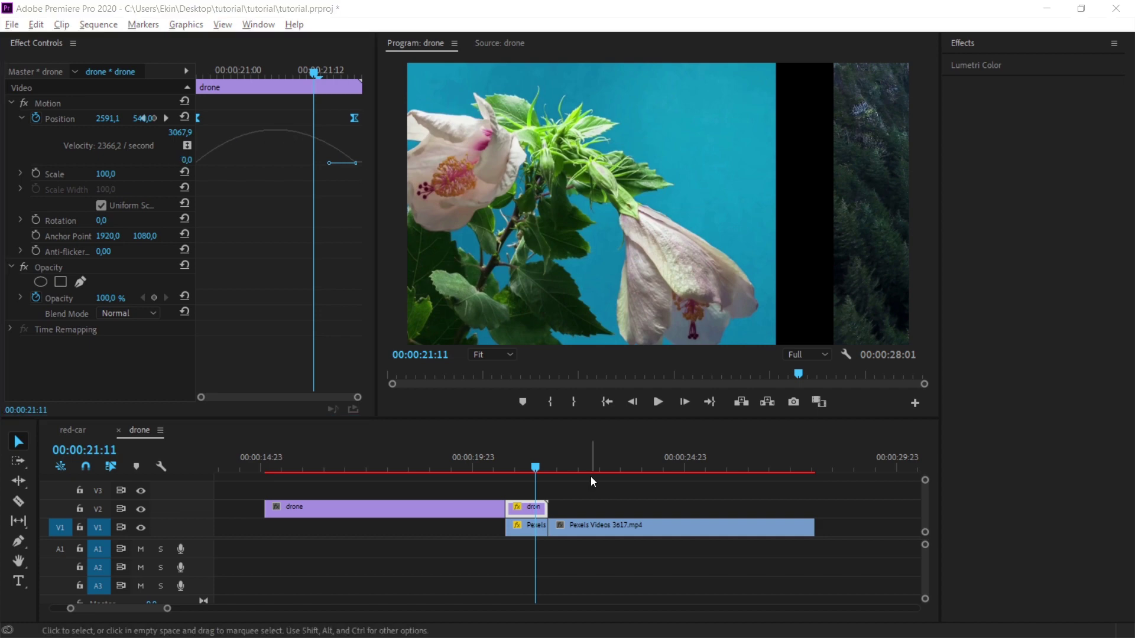
Step: Apply Ease Out to the flower clip's Position keyframe
{"action": "left_click", "coordinate": [522, 534]}
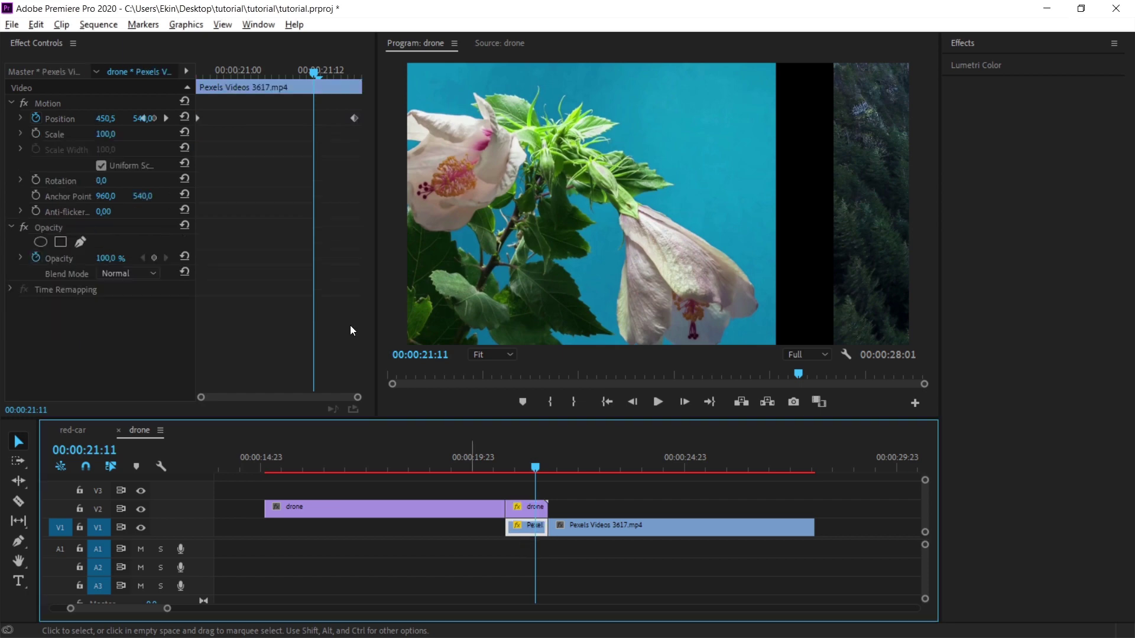
{"action": "left_click_drag", "start_coordinate": [357, 131], "coordinate": [198, 120]}
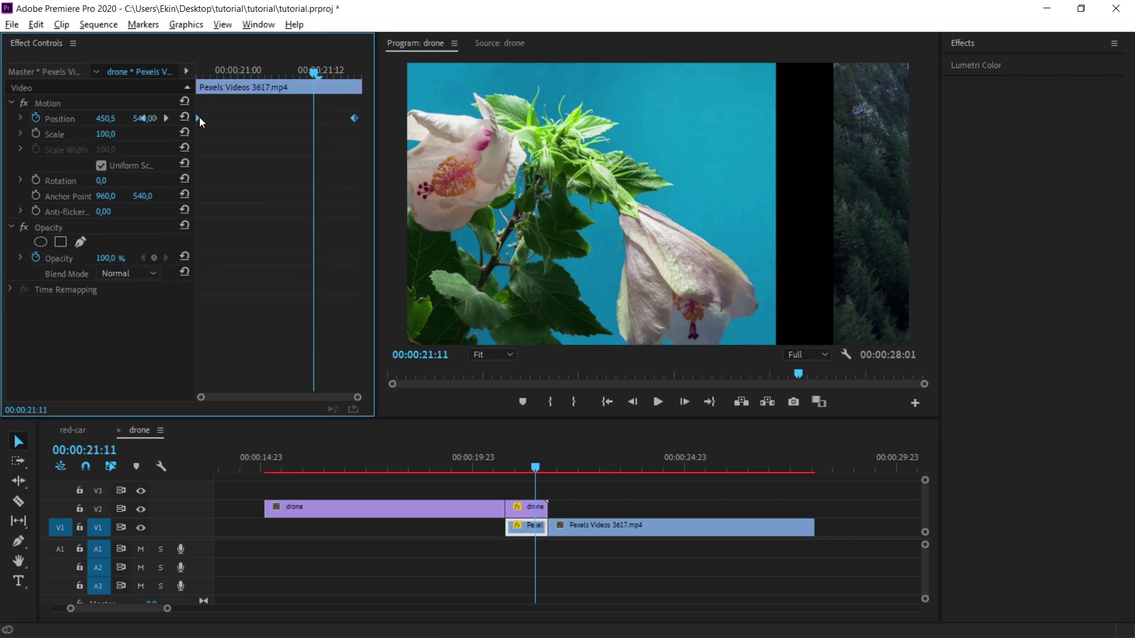
{"action": "right_click", "coordinate": [197, 118]}
{"action": "left_click", "coordinate": [370, 132]}
{"action": "right_click", "coordinate": [353, 118]}
{"action": "mouse_move", "coordinate": [371, 240]}
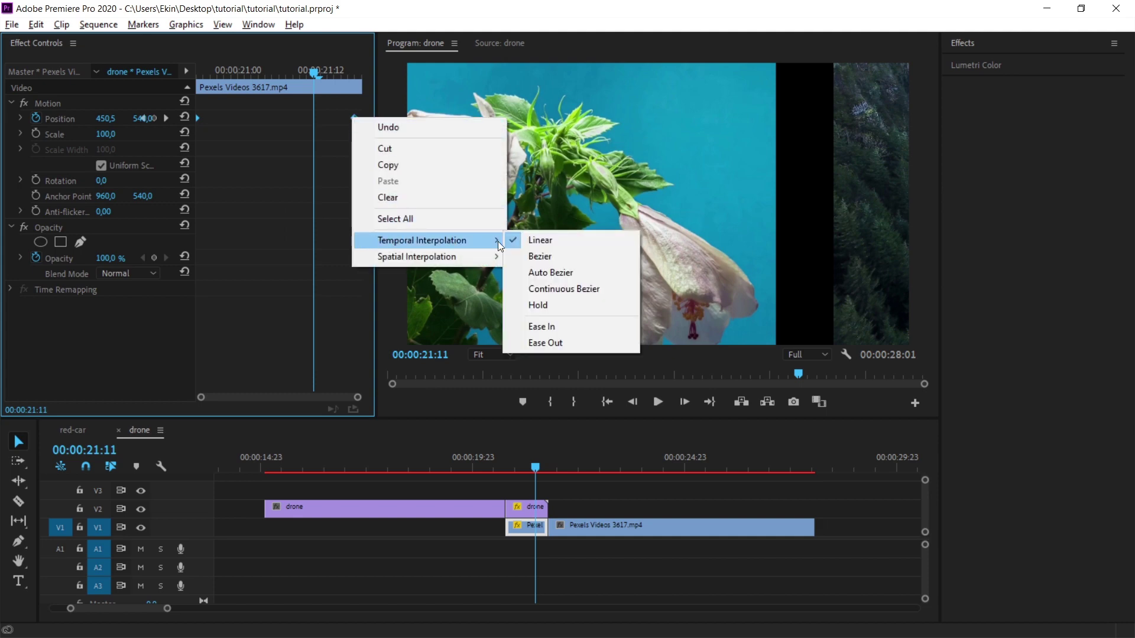
{"action": "left_click", "coordinate": [561, 304]}
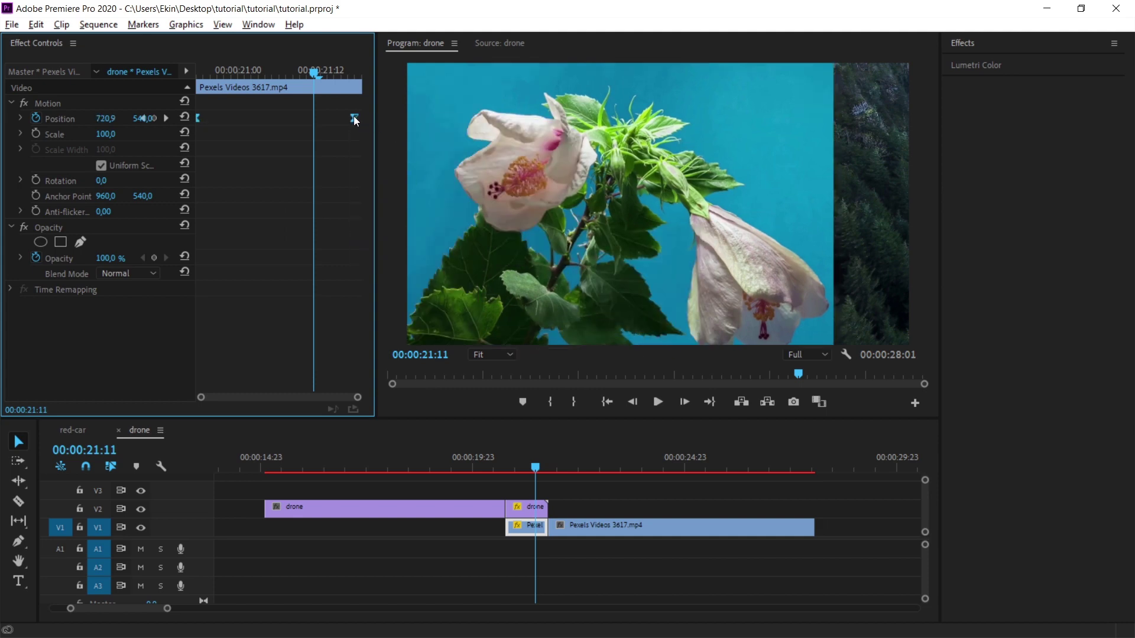
{"action": "right_click", "coordinate": [354, 120]}
{"action": "mouse_move", "coordinate": [417, 238]}
{"action": "left_click", "coordinate": [565, 342]}
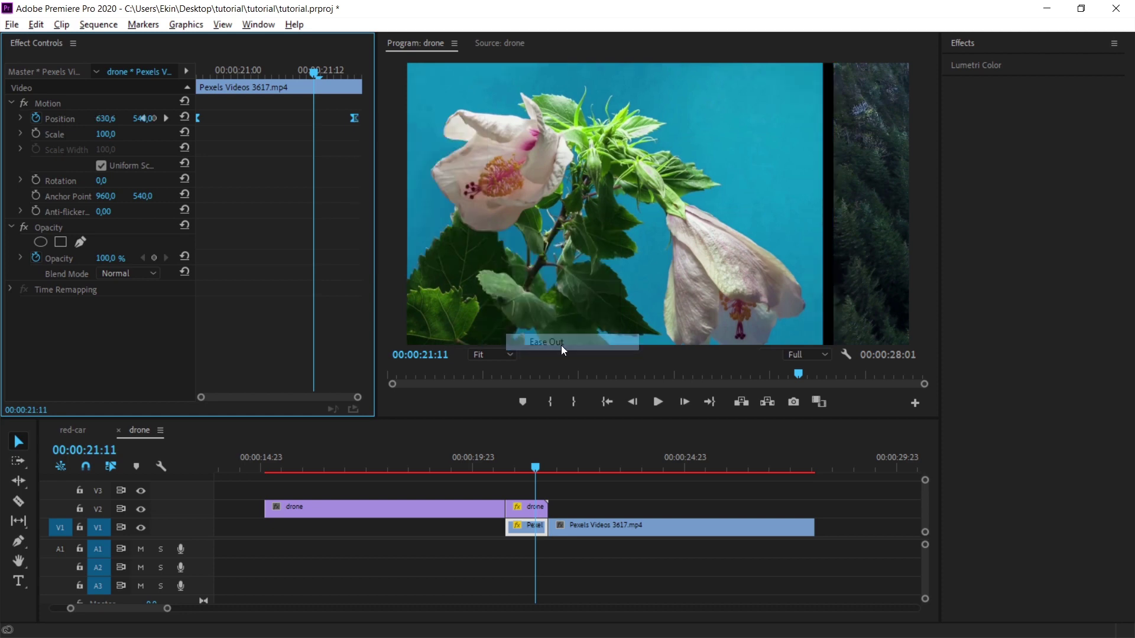
{"action": "left_click", "coordinate": [487, 459]}
Step: Preview the eased slide, close the red-car sequence, and open the Window menu's panel list
{"action": "key", "text": "space"}
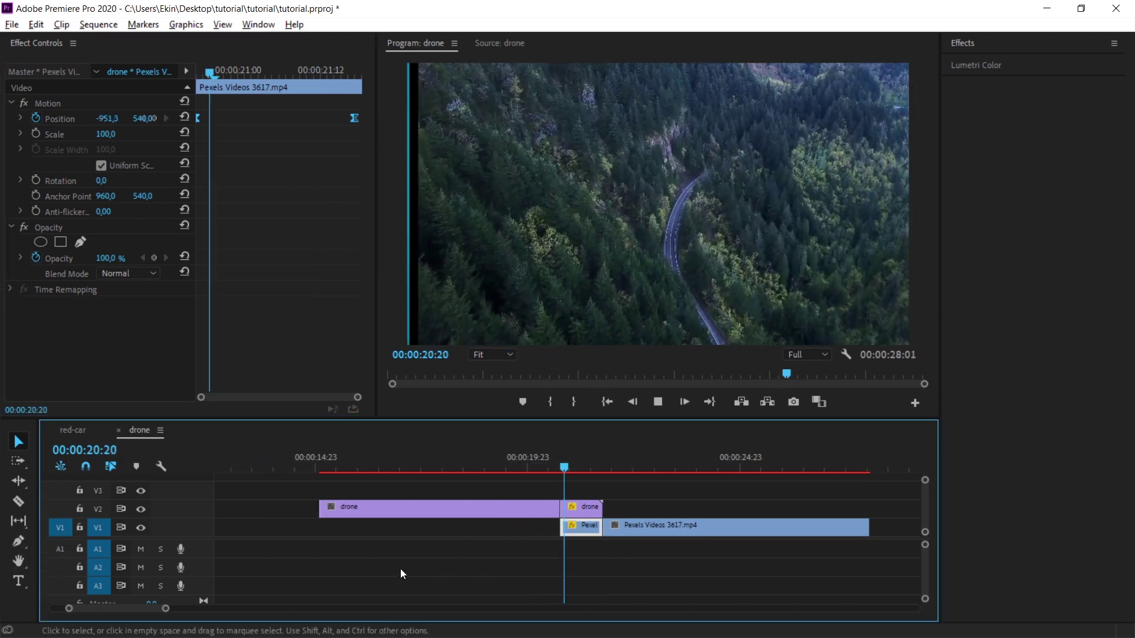
{"action": "key", "text": "space"}
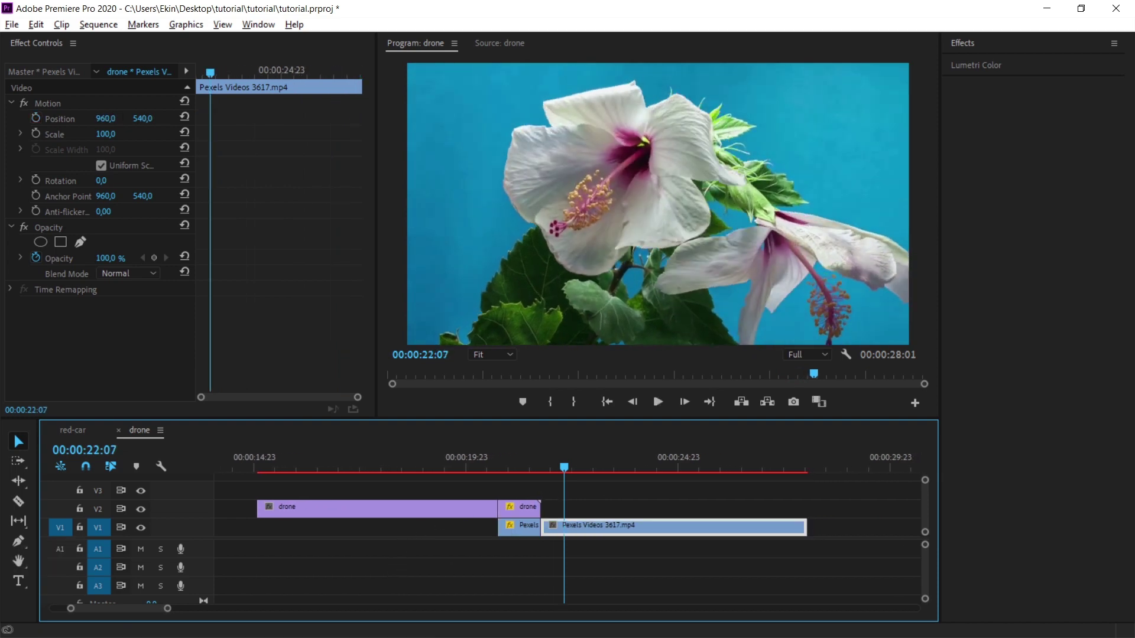
{"action": "left_click_drag", "start_coordinate": [73, 430], "coordinate": [415, 424]}
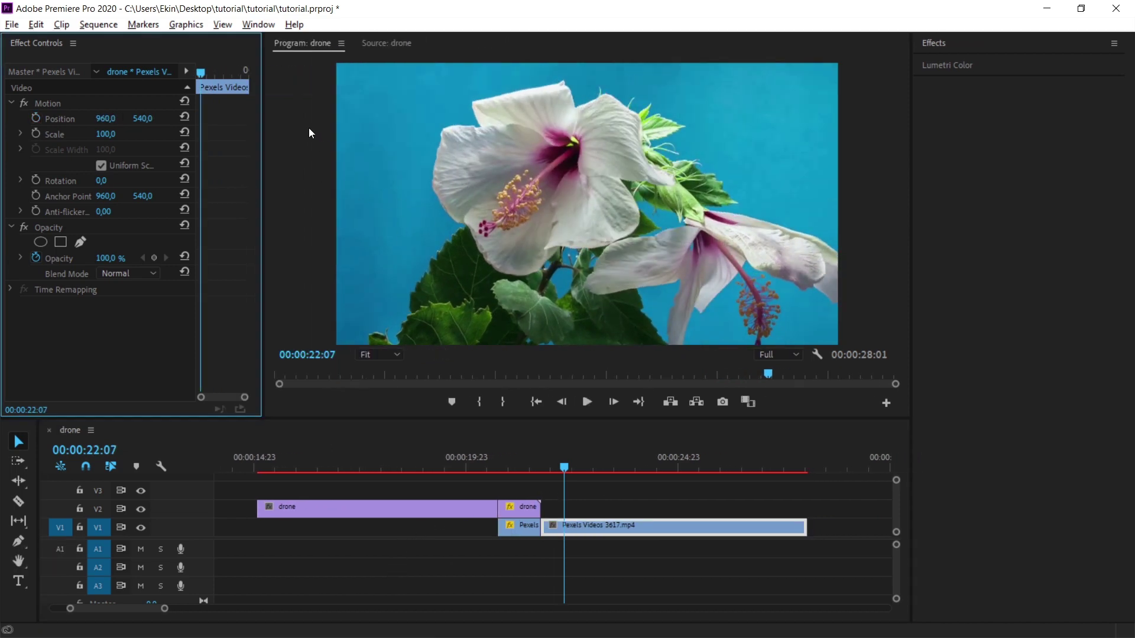
{"action": "left_click", "coordinate": [259, 24]}
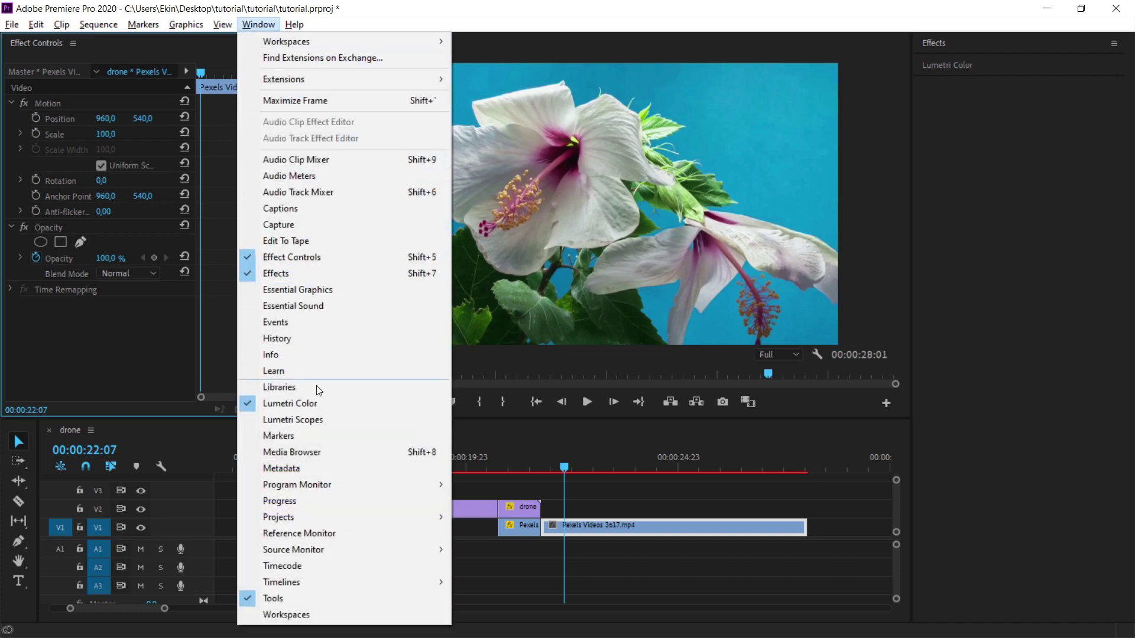
{"action": "mouse_move", "coordinate": [296, 519]}
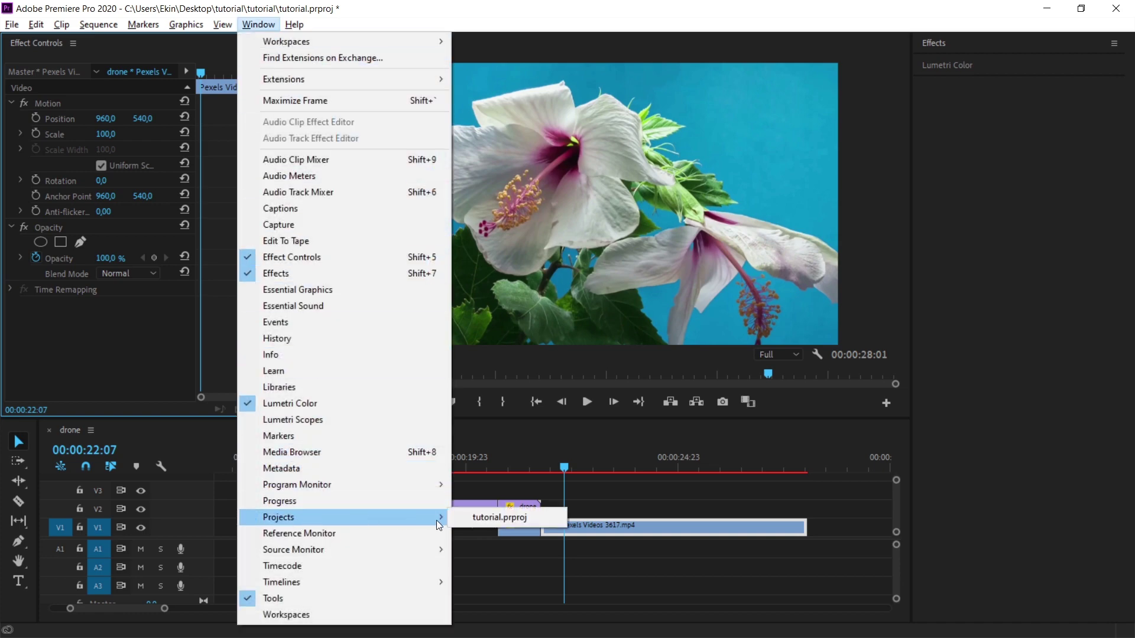
Step: Create a 1920x1080 Adjustment Layer and place it on V3 across the transition
{"action": "left_click", "coordinate": [499, 520]}
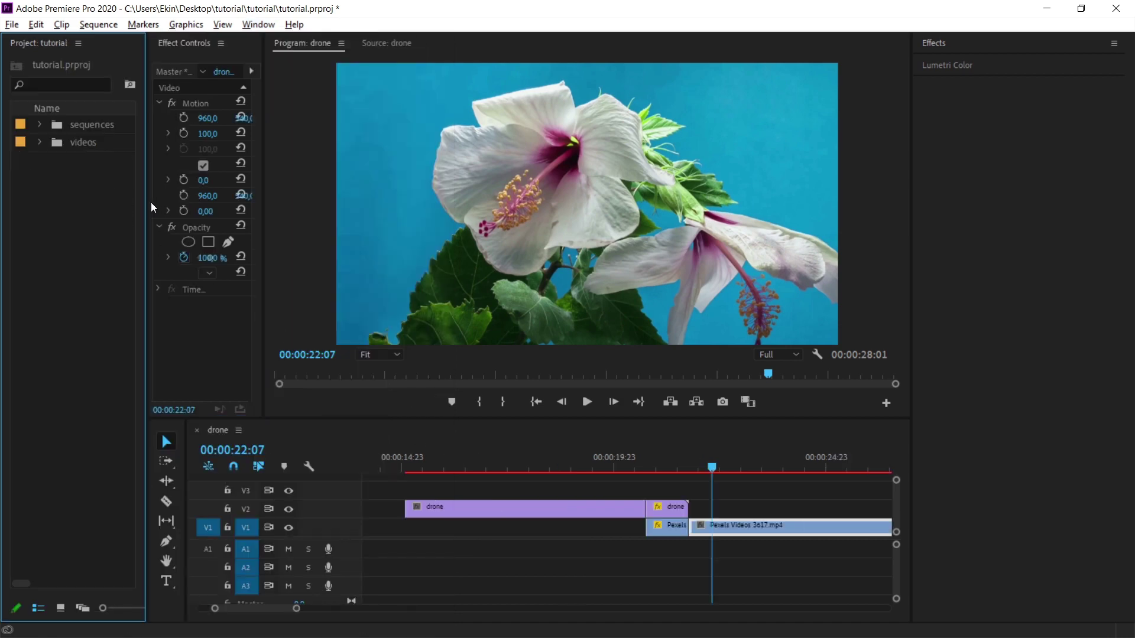
{"action": "left_click_drag", "start_coordinate": [146, 202], "coordinate": [157, 203]}
{"action": "right_click", "coordinate": [77, 190]}
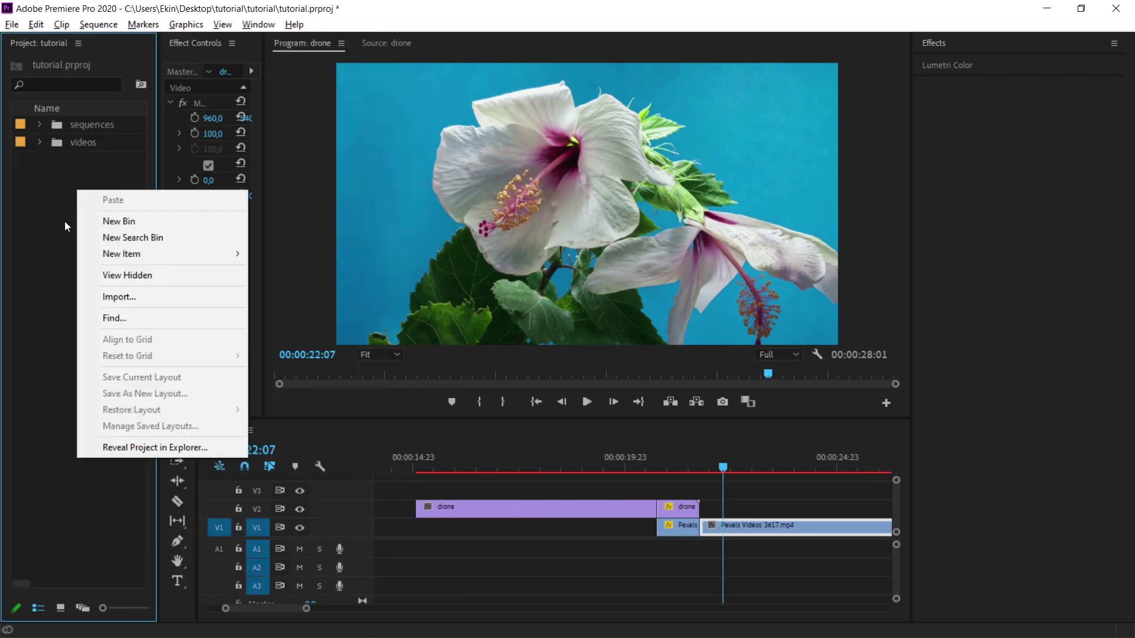
{"action": "mouse_move", "coordinate": [127, 253]}
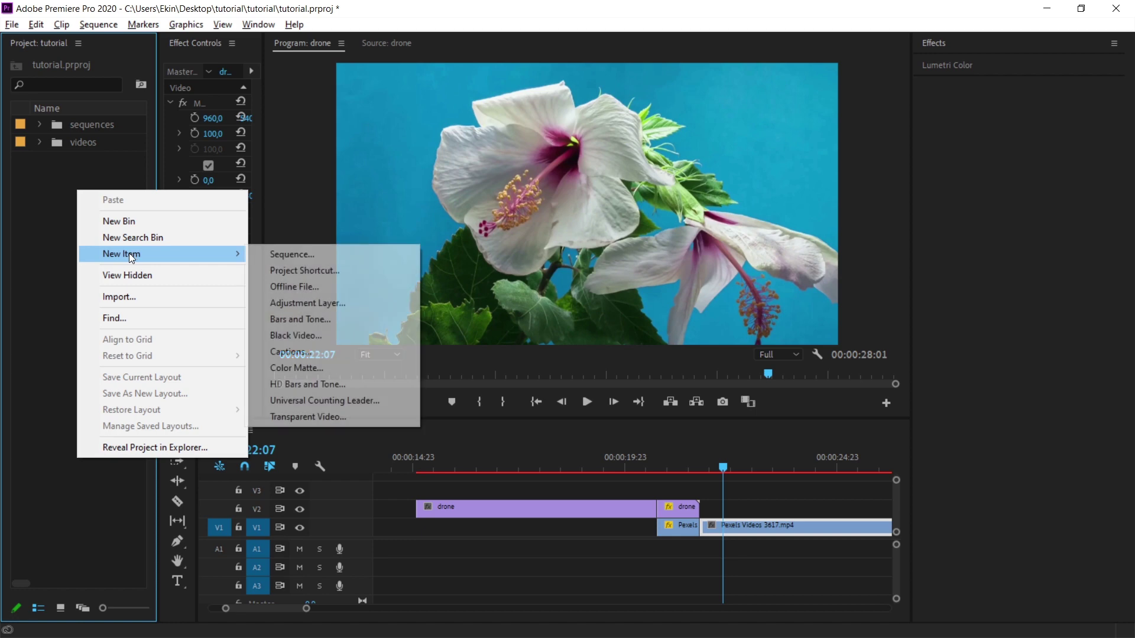
{"action": "left_click", "coordinate": [313, 300]}
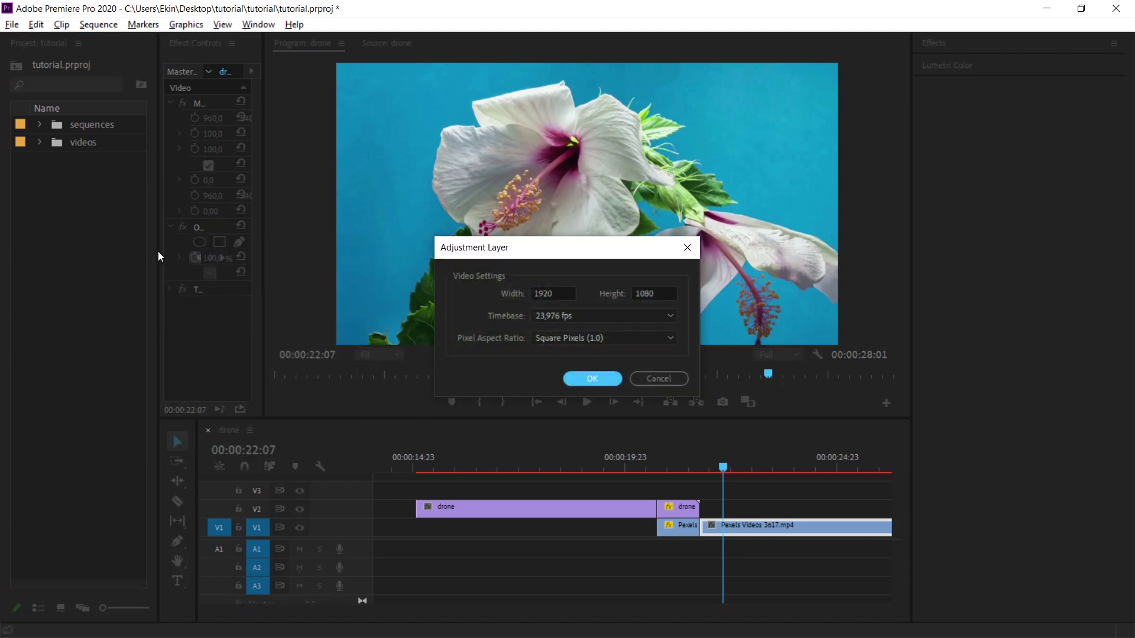
{"action": "left_click", "coordinate": [580, 379]}
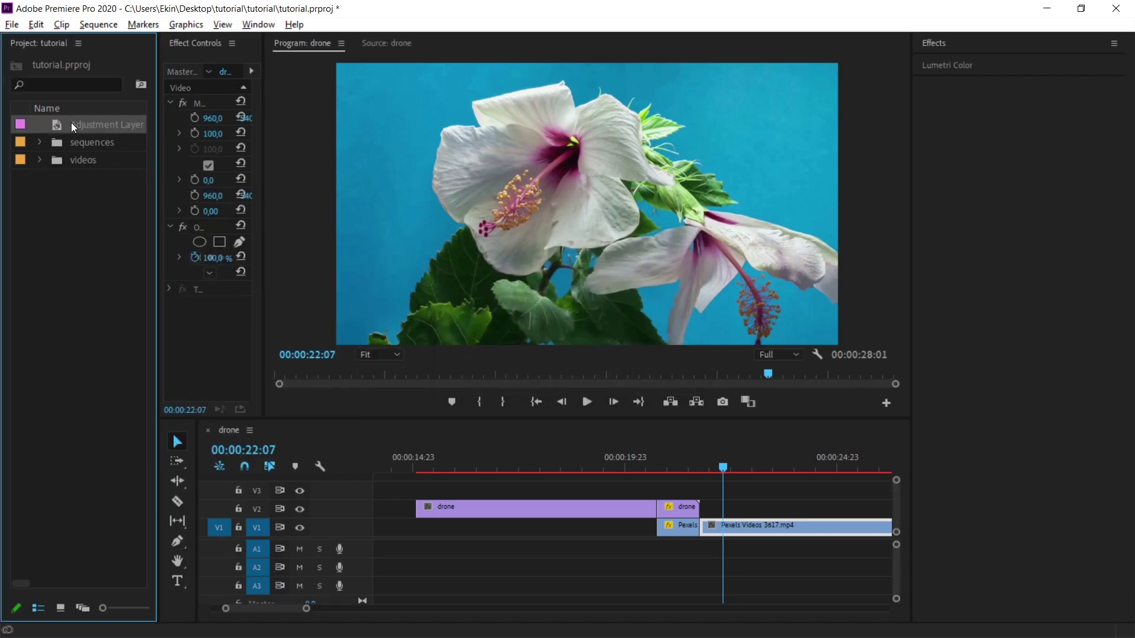
{"action": "mouse_move", "coordinate": [71, 125]}
{"action": "left_mouse_down"}
{"action": "mouse_move", "coordinate": [166, 204]}
{"action": "mouse_move", "coordinate": [761, 506]}
{"action": "mouse_move", "coordinate": [698, 489]}
{"action": "left_mouse_up"}
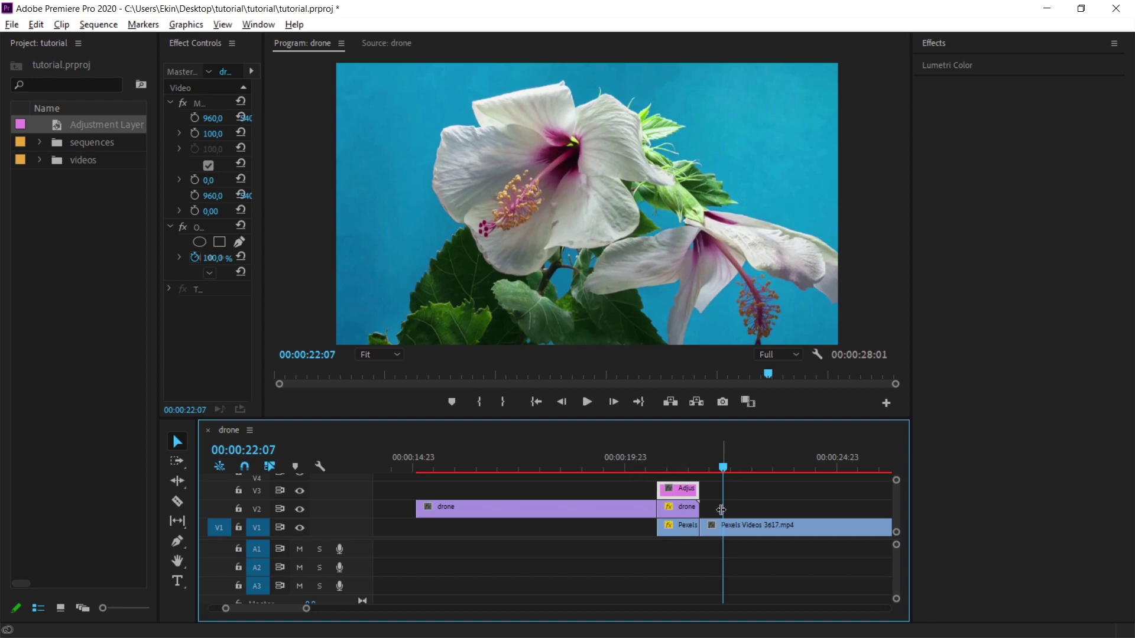
Step: Close the Project panel and drag Directional Blur onto the V3 adjustment layer
{"action": "left_click", "coordinate": [78, 43]}
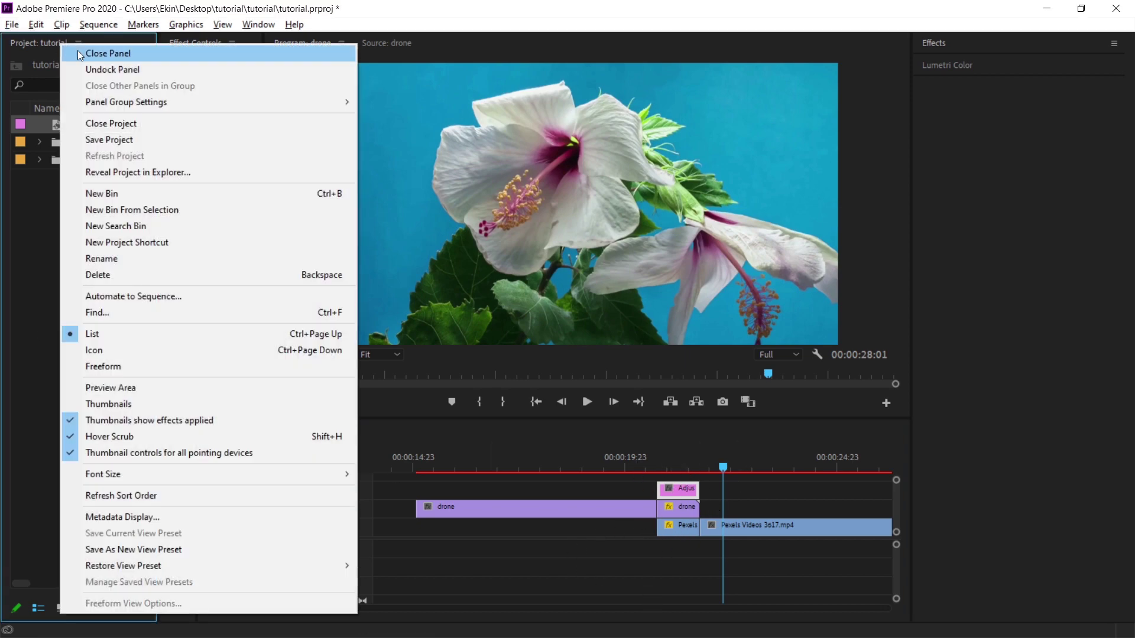
{"action": "left_click", "coordinate": [115, 54]}
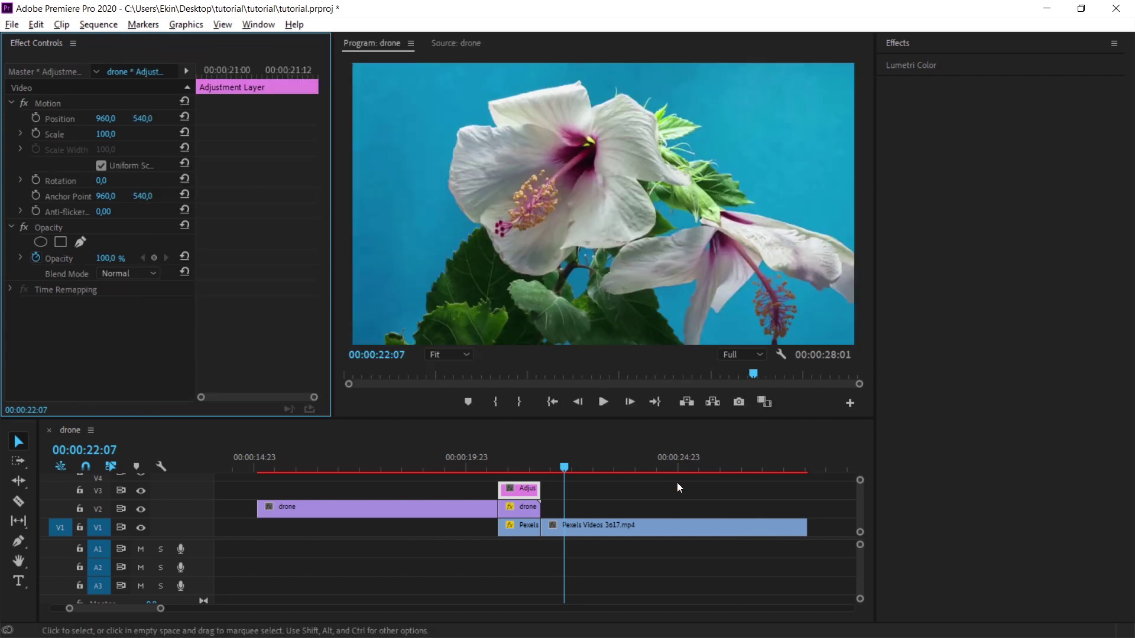
{"action": "left_click", "coordinate": [897, 44]}
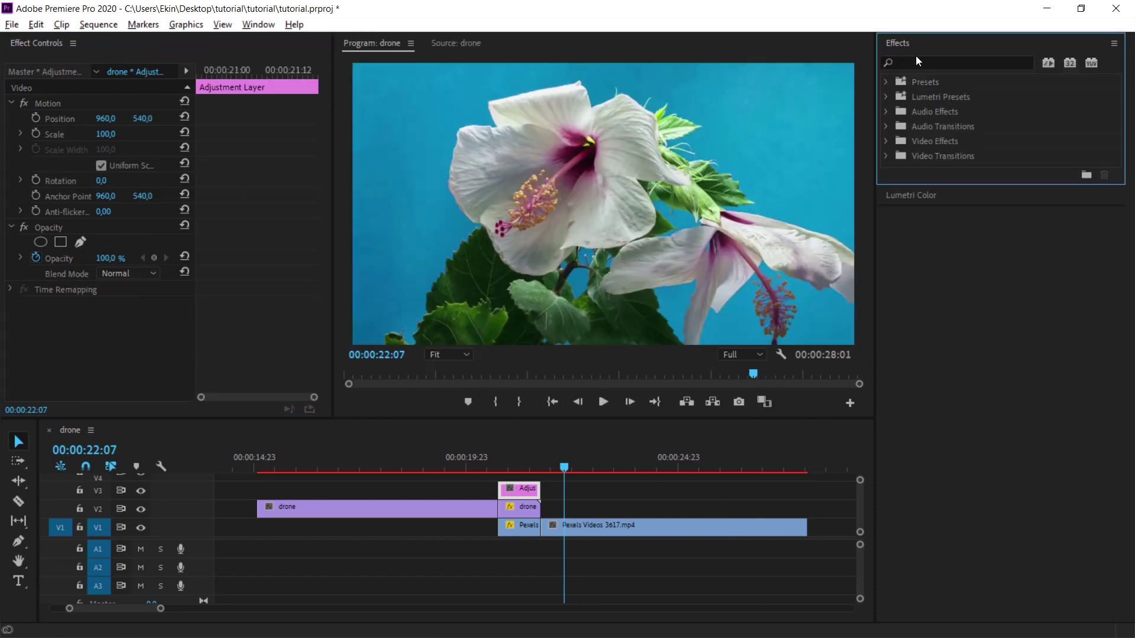
{"action": "left_click", "coordinate": [918, 59]}
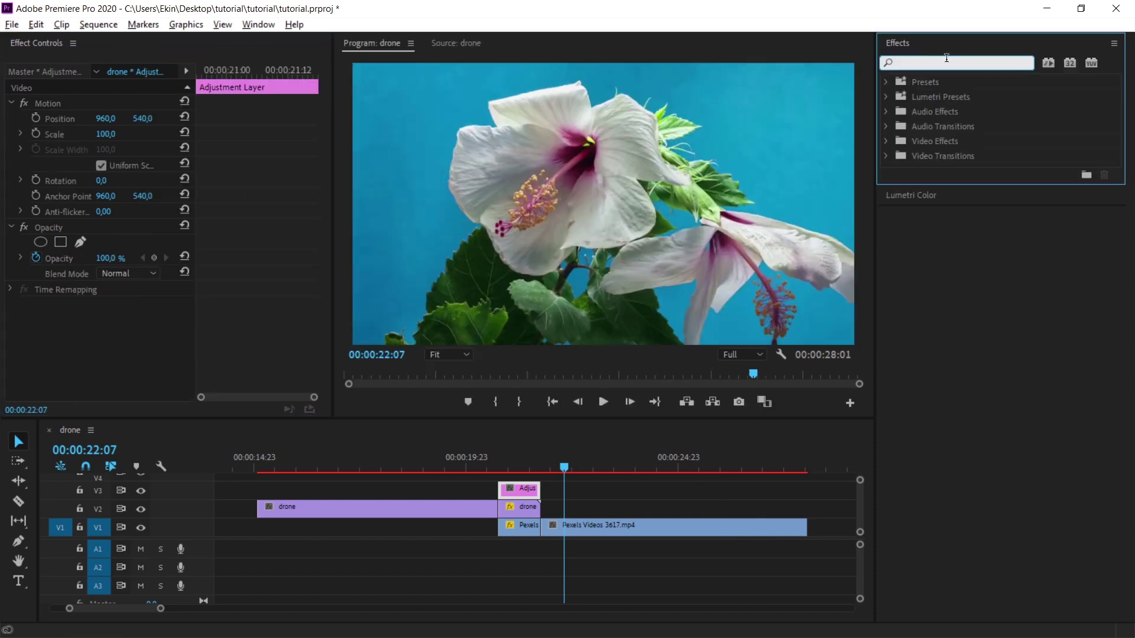
{"action": "type", "text": "directional blur"}
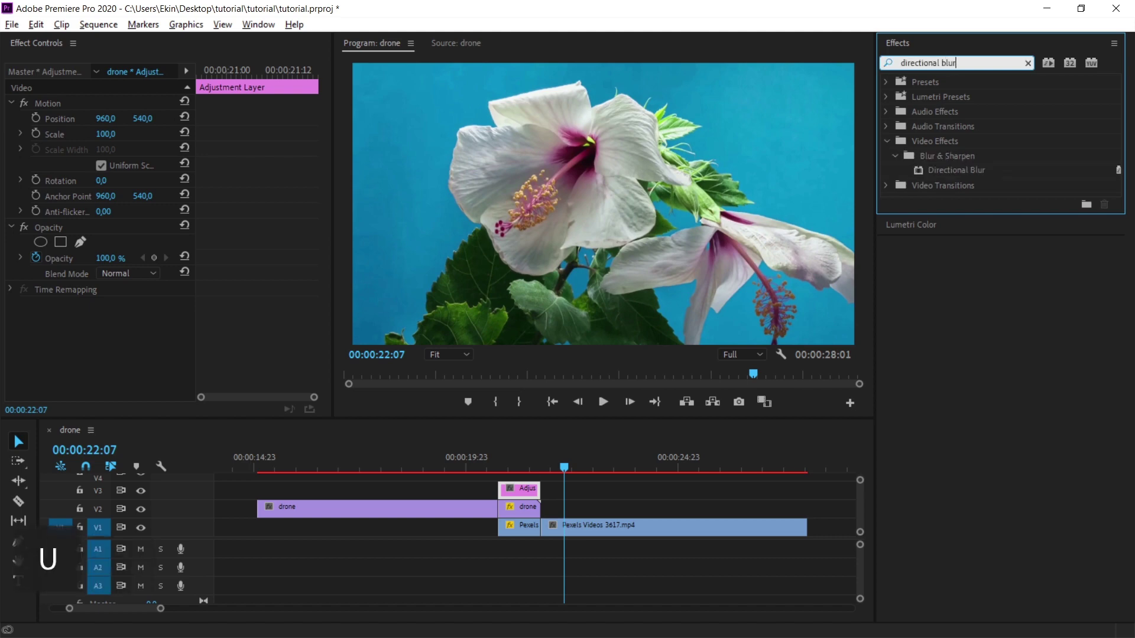
{"action": "left_click_drag", "start_coordinate": [946, 170], "coordinate": [518, 491]}
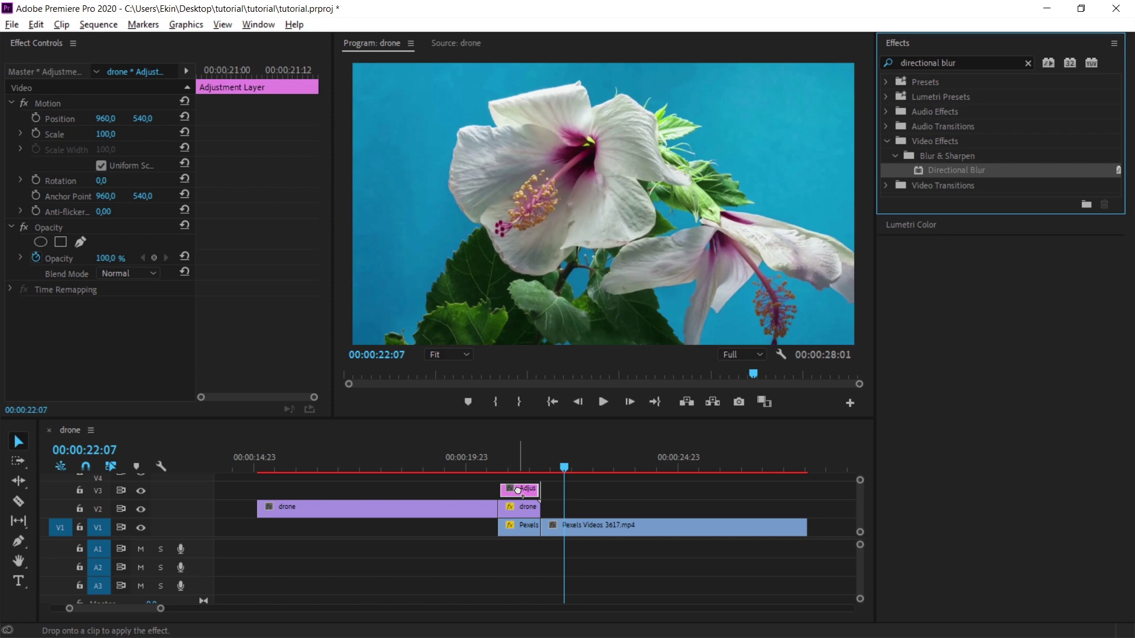
{"action": "left_click", "coordinate": [521, 508]}
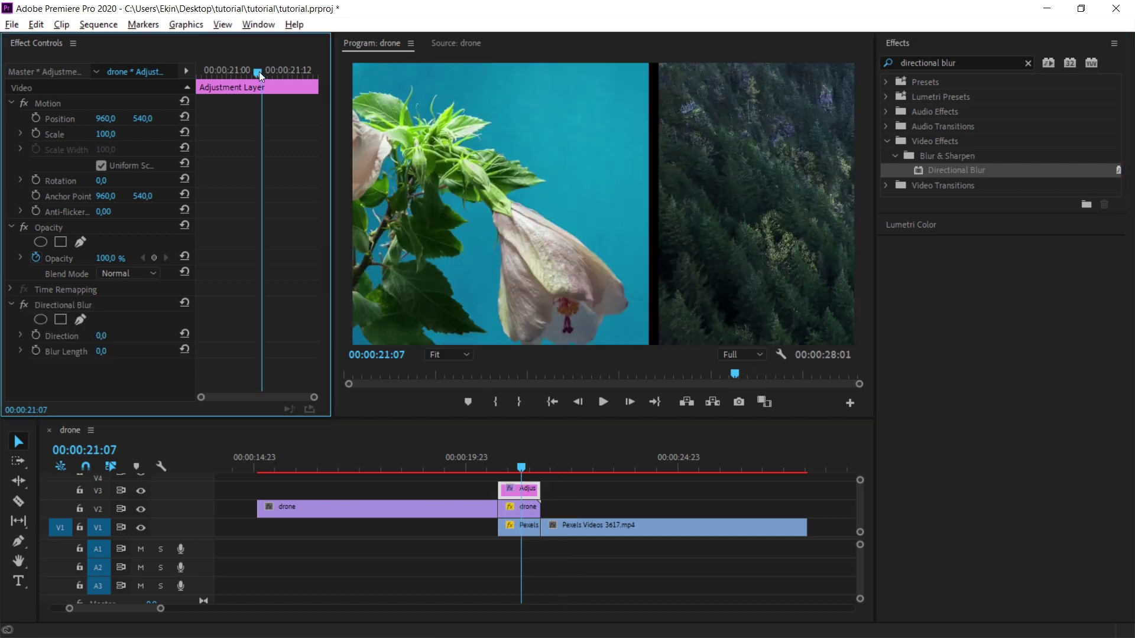
Step: Keyframe Blur Length from 0 to 151 mid-transition plus an end key, with Direction 90°
{"action": "left_click_drag", "start_coordinate": [260, 71], "coordinate": [186, 71]}
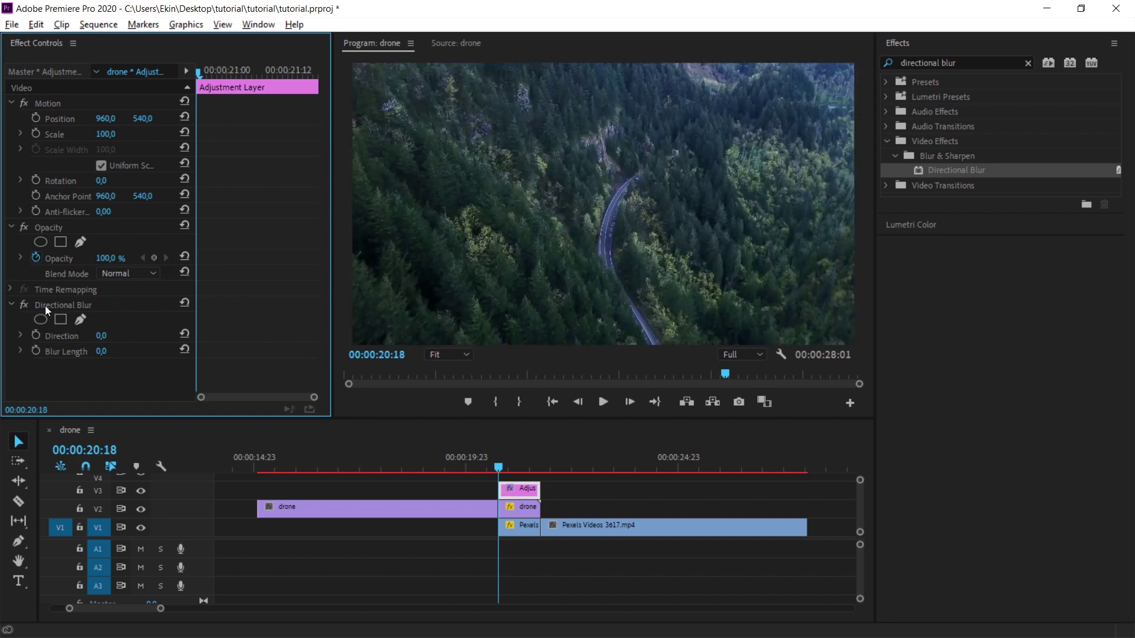
{"action": "left_click", "coordinate": [35, 351]}
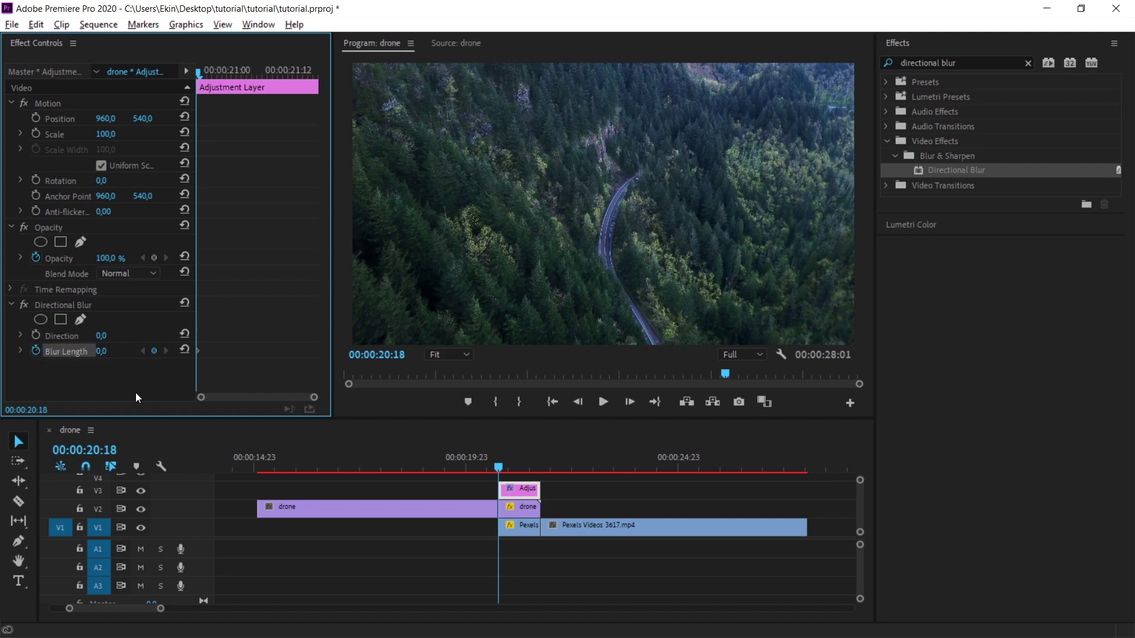
{"action": "left_click_drag", "start_coordinate": [200, 69], "coordinate": [264, 75]}
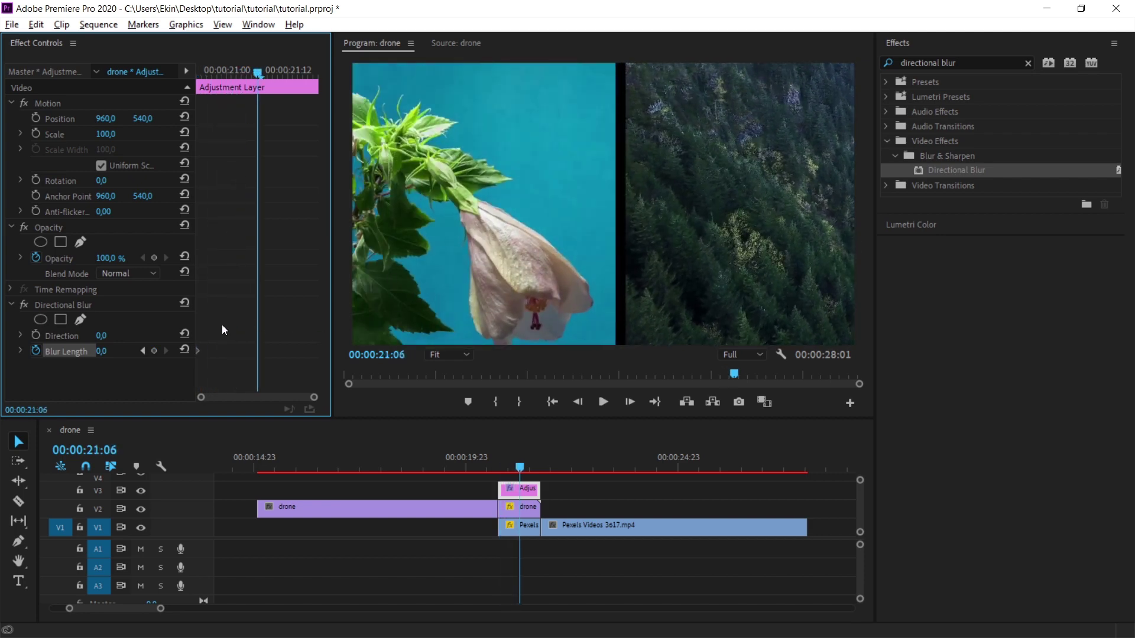
{"action": "left_click_drag", "start_coordinate": [102, 351], "coordinate": [144, 354]}
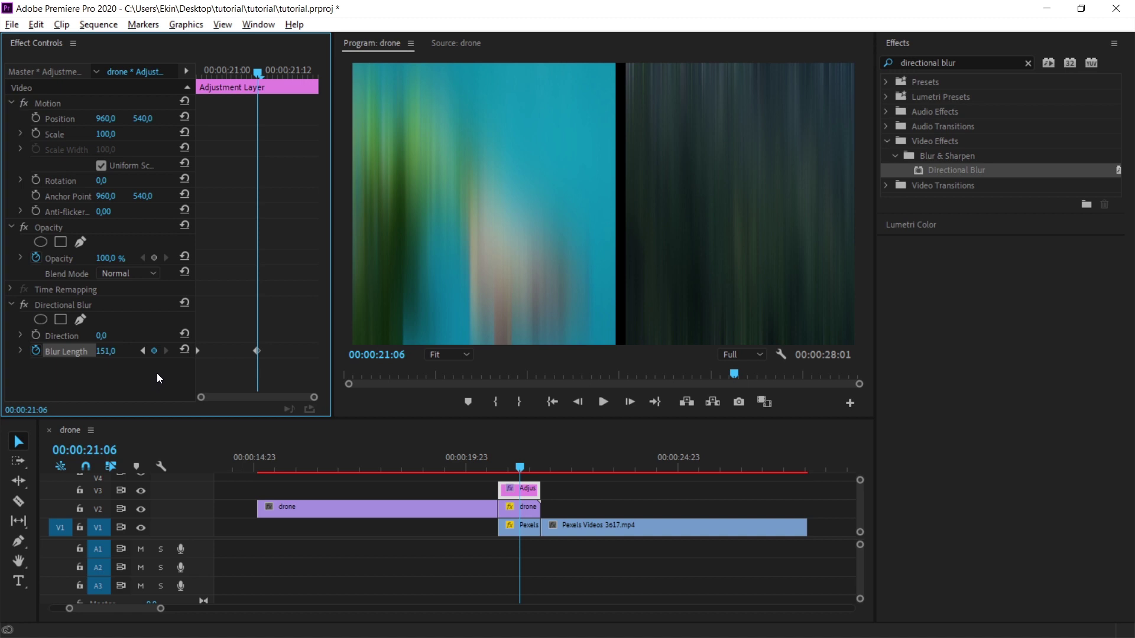
{"action": "left_click", "coordinate": [101, 335]}
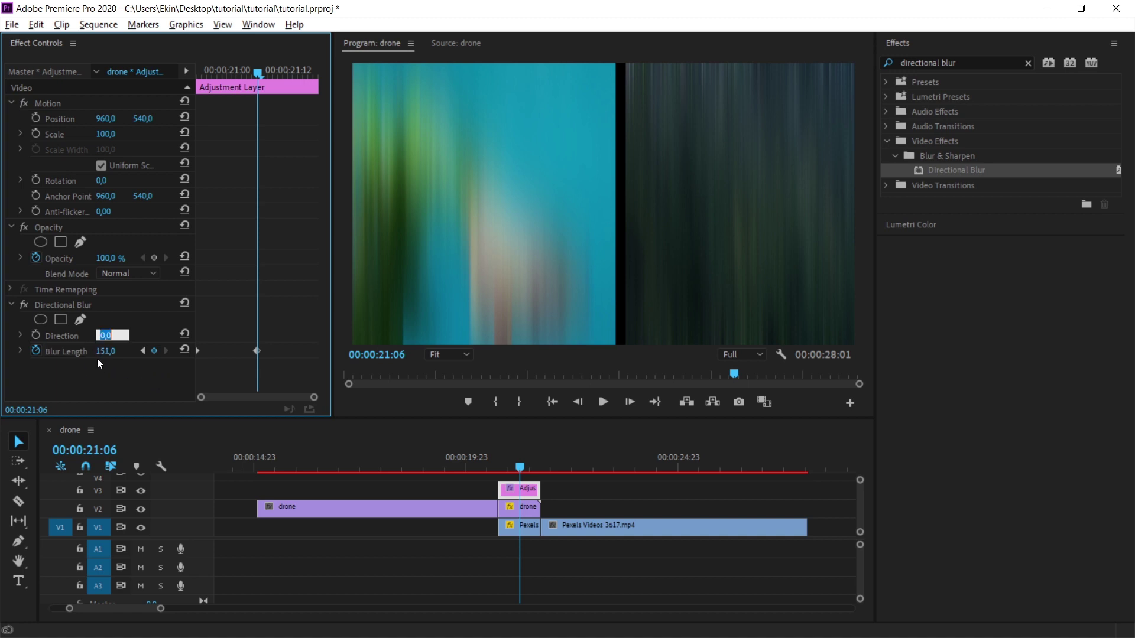
{"action": "type", "text": "90"}
{"action": "key", "text": "Return"}
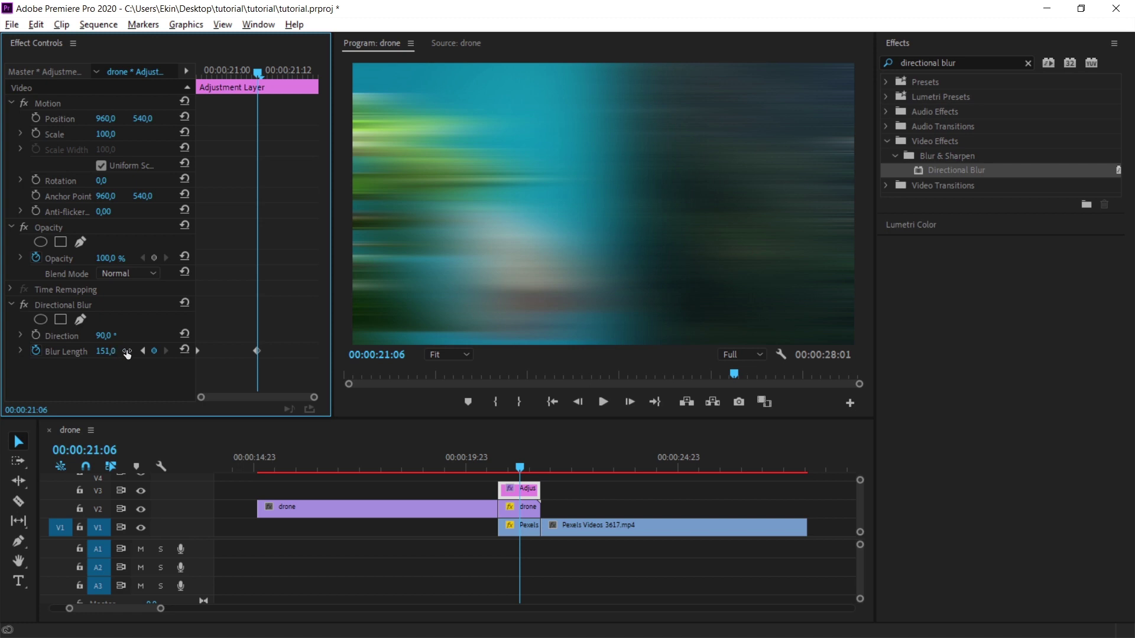
{"action": "left_click_drag", "start_coordinate": [258, 74], "coordinate": [315, 82]}
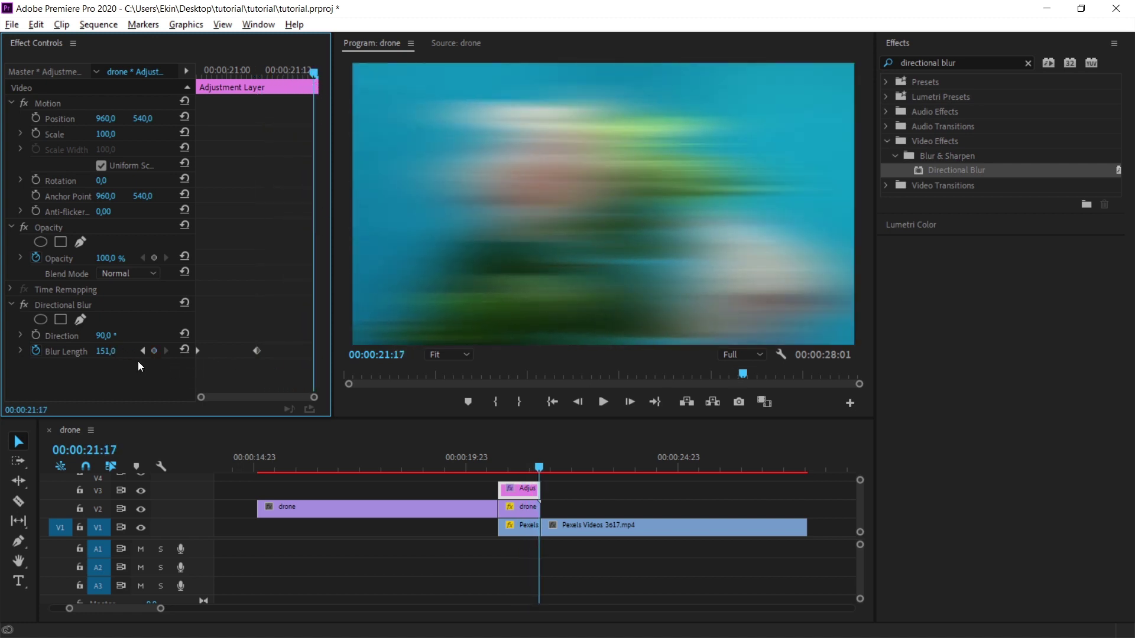
{"action": "left_click", "coordinate": [104, 352]}
{"action": "left_click", "coordinate": [480, 461]}
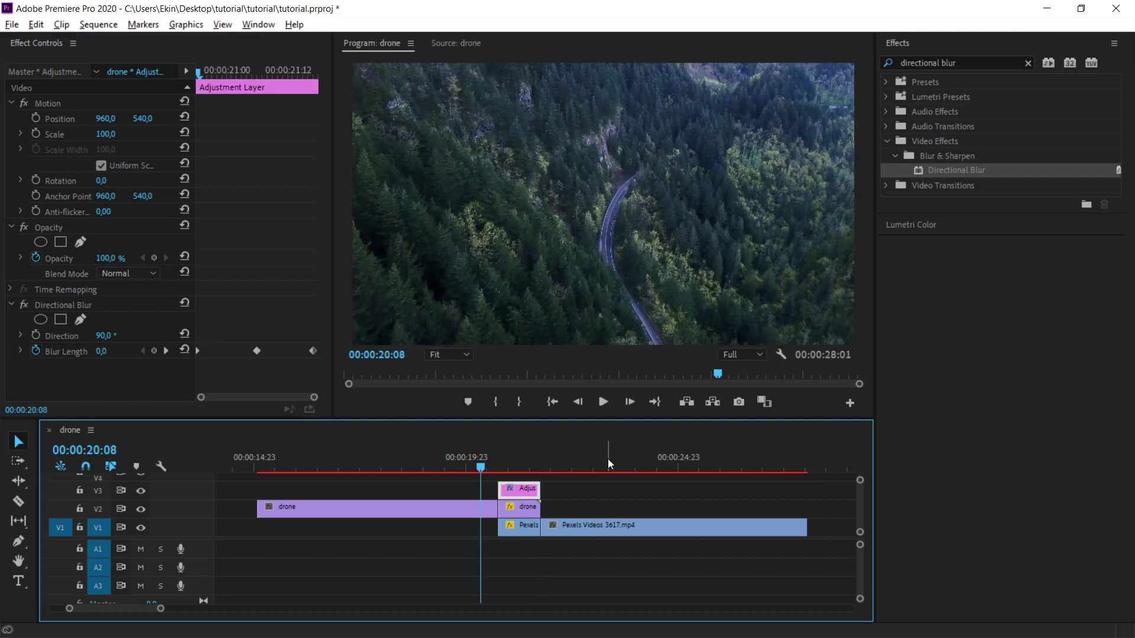
{"action": "key", "text": "space"}
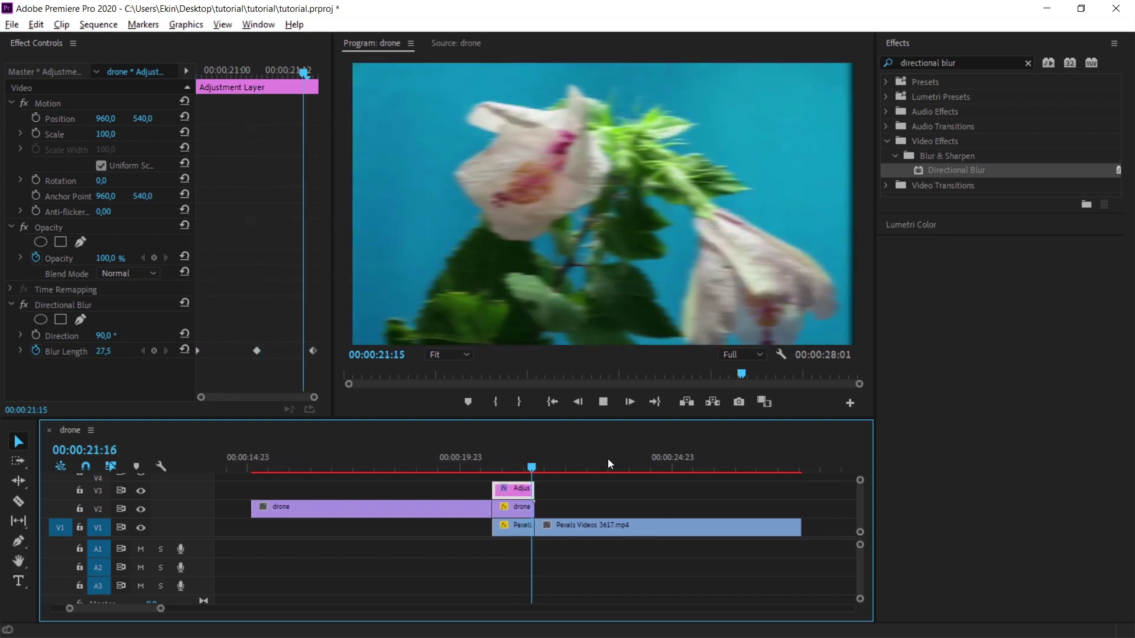
{"action": "key", "text": "space"}
{"action": "key", "text": "space"}
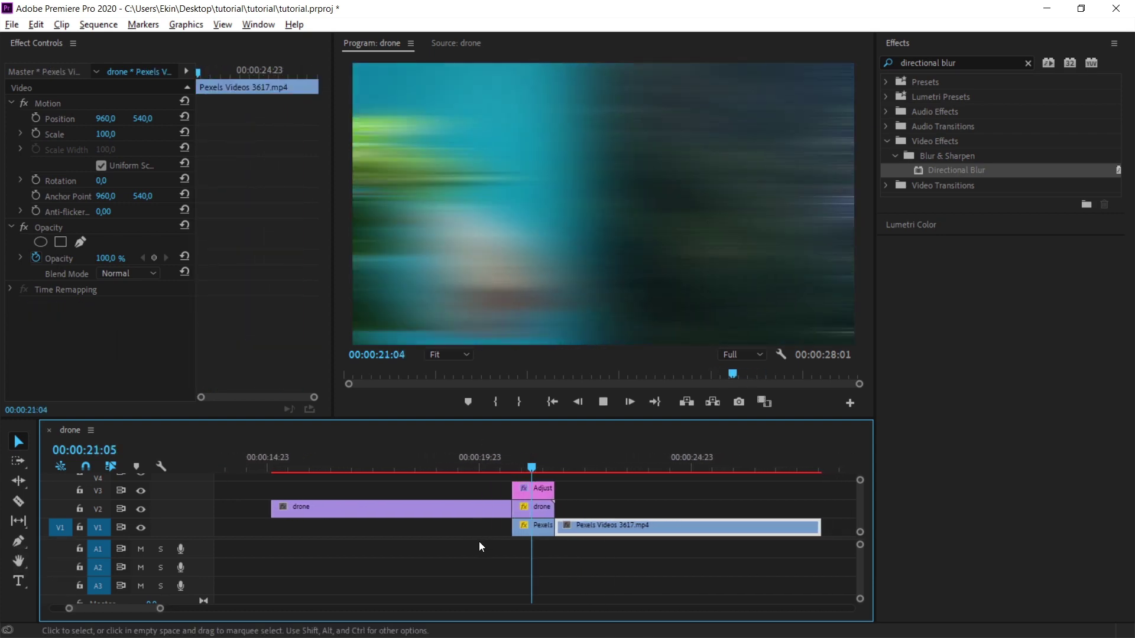
{"action": "key", "text": "space"}
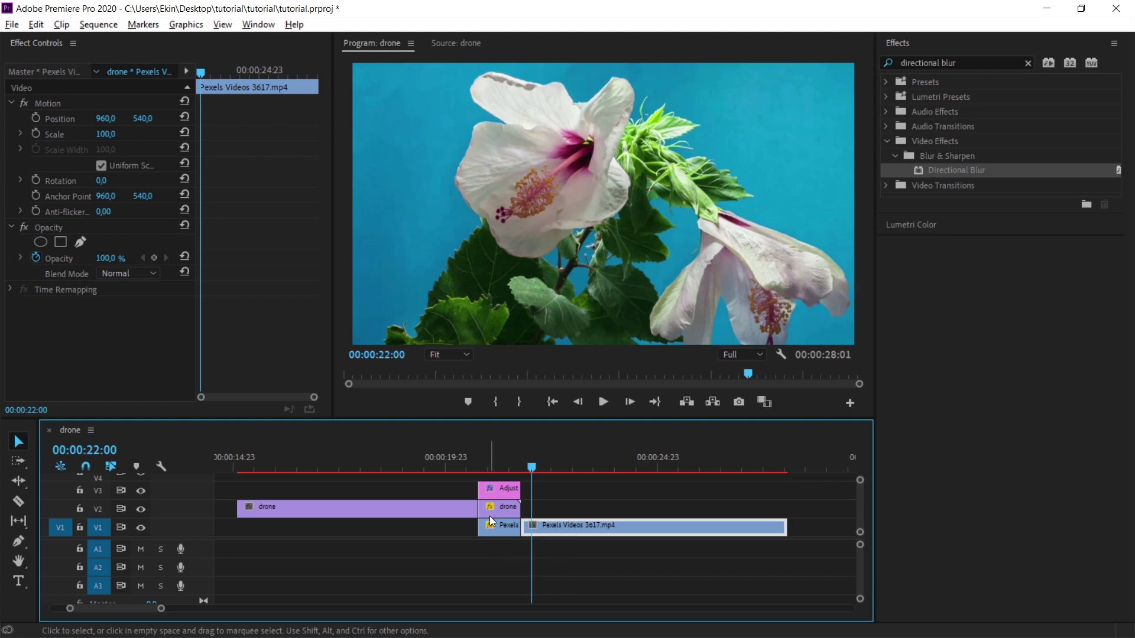
{"action": "left_click", "coordinate": [496, 488]}
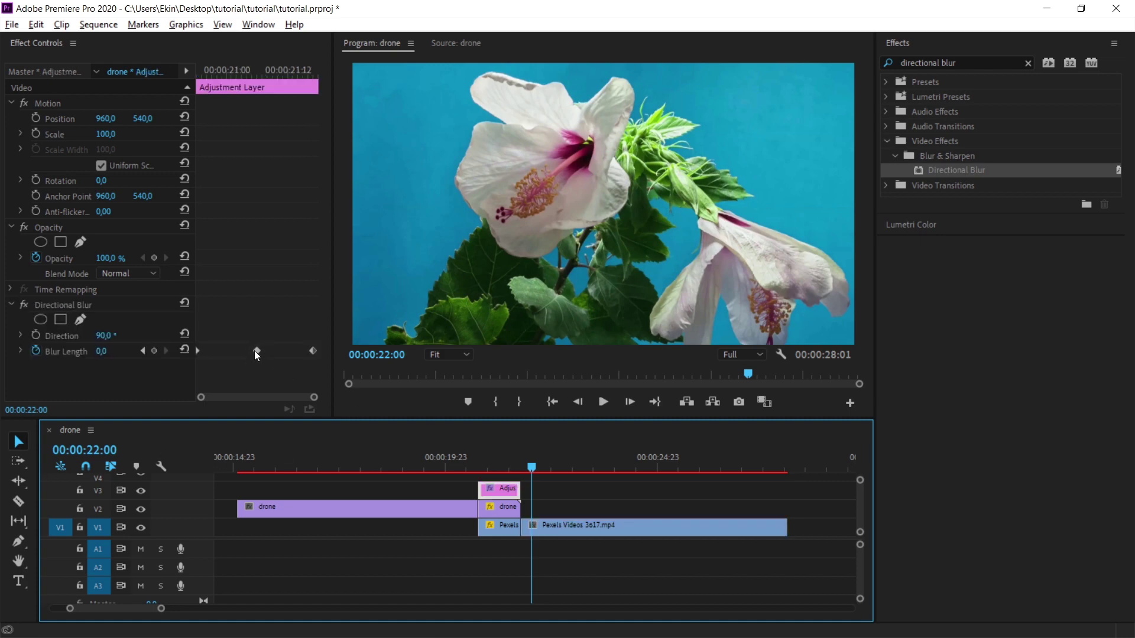
Step: Move the peak Blur Length keyframe earlier and trim the V3 adjustment layer shorter
{"action": "mouse_move", "coordinate": [256, 351]}
{"action": "left_mouse_down"}
{"action": "mouse_move", "coordinate": [229, 351]}
{"action": "mouse_move", "coordinate": [264, 351]}
{"action": "left_mouse_up"}
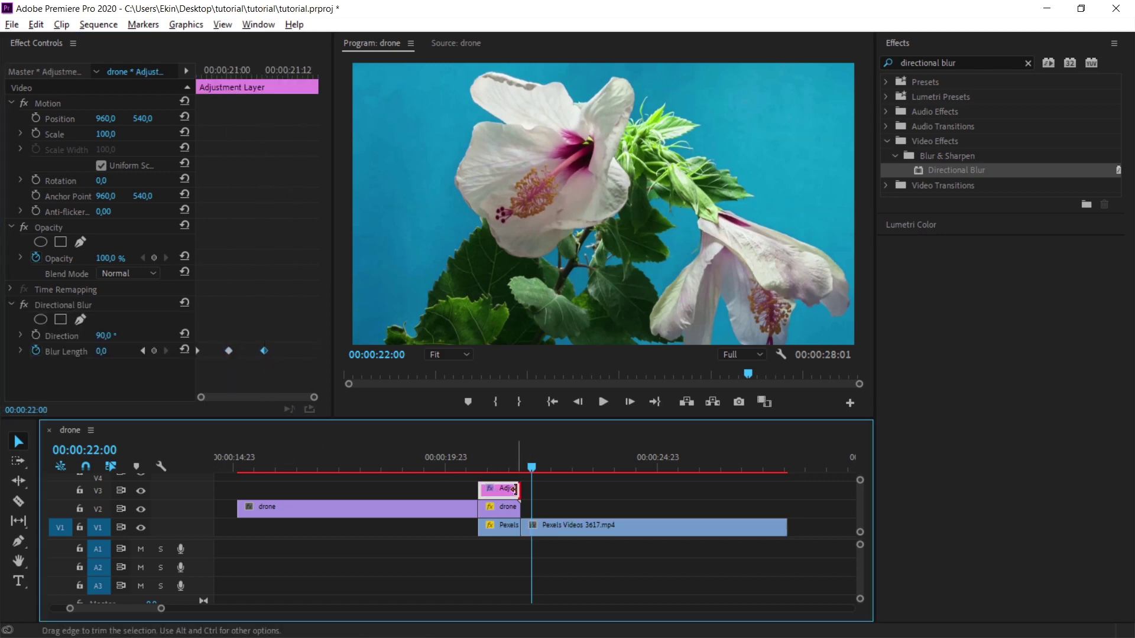
{"action": "left_click_drag", "start_coordinate": [479, 489], "coordinate": [499, 488]}
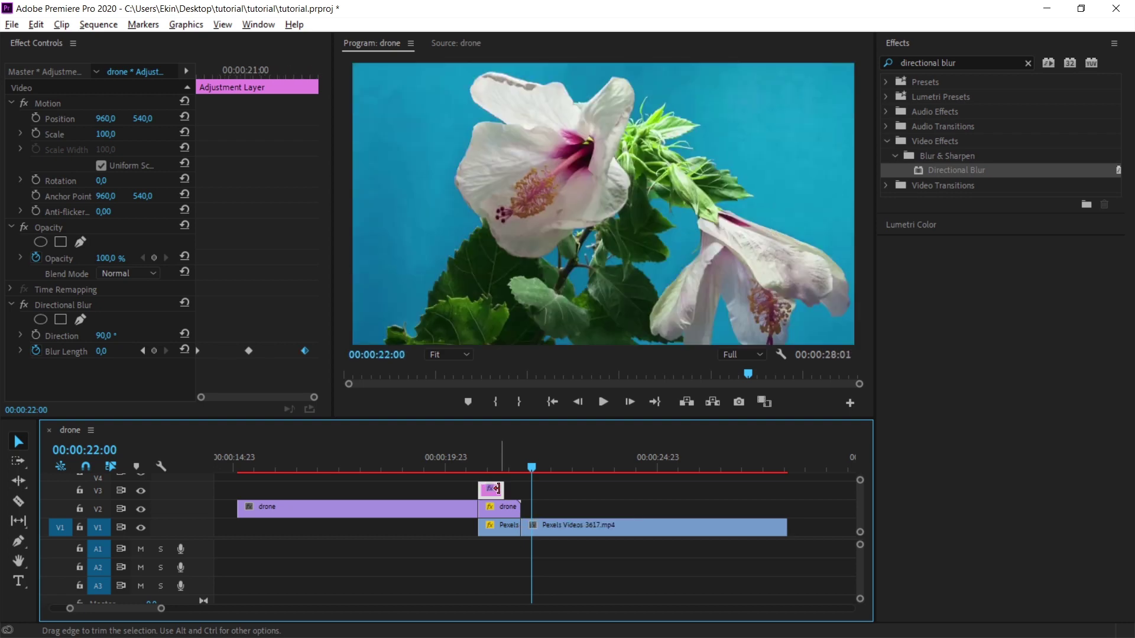
{"action": "left_click", "coordinate": [498, 508]}
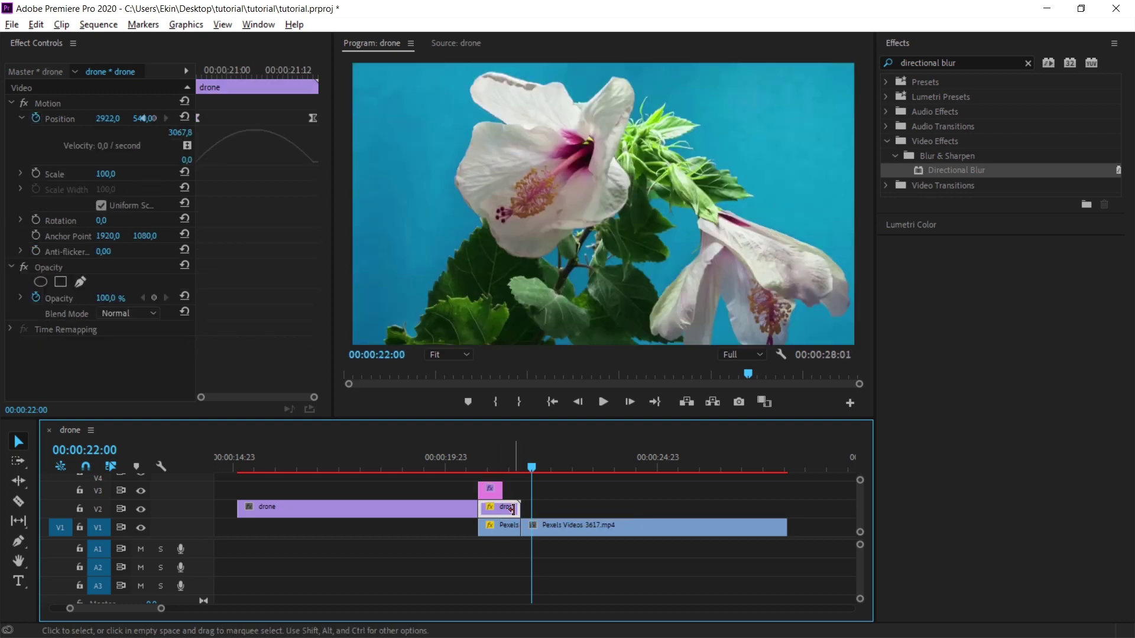
{"action": "left_click", "coordinate": [494, 490]}
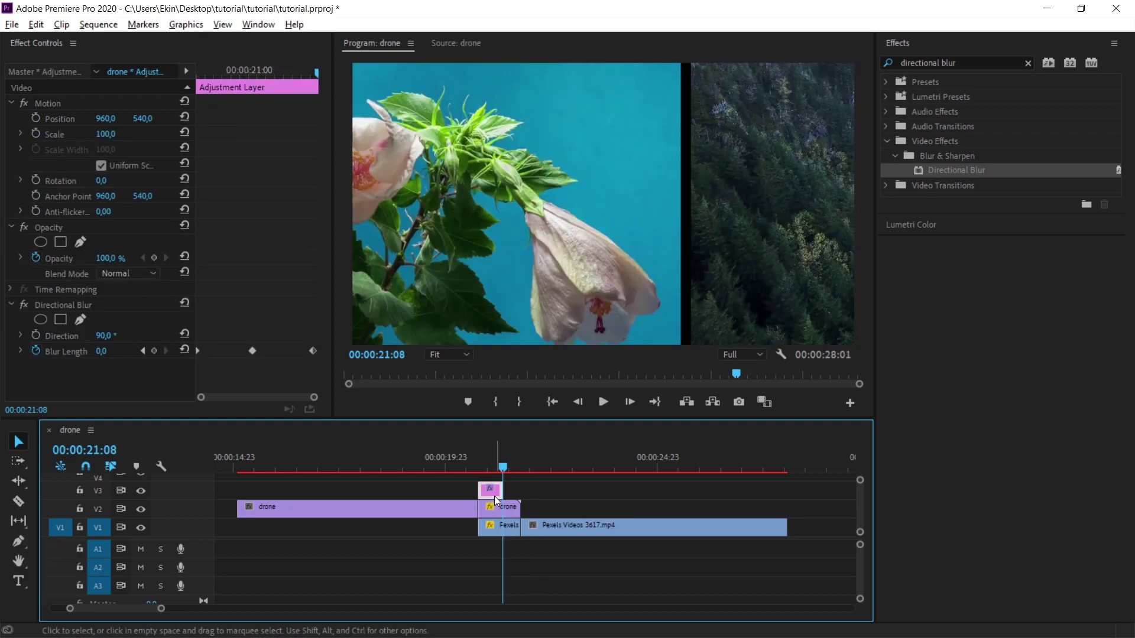
Step: Park the playhead on the peak blur keyframe and select the V2 drone clip
{"action": "left_click", "coordinate": [311, 74]}
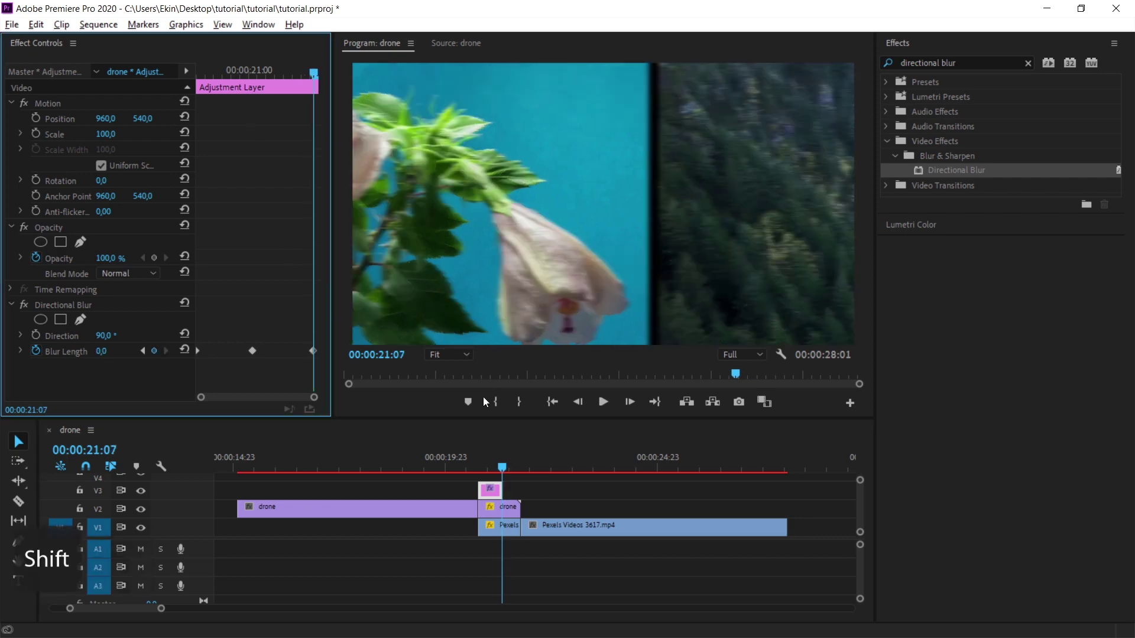
{"action": "scroll", "coordinate": [417, 516], "scroll_direction": "up", "scroll_amount": 3}
{"action": "left_click", "coordinate": [540, 509]}
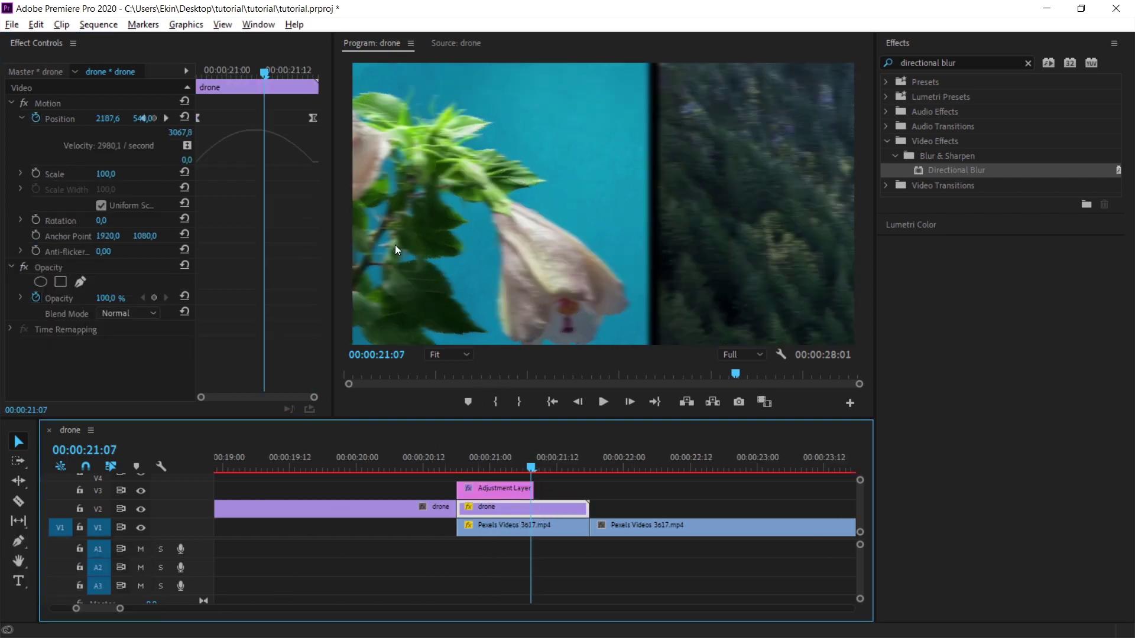
Step: Move the drone and flower clips' last Position keyframes to 00:00:21:07
{"action": "left_click_drag", "start_coordinate": [313, 118], "coordinate": [264, 118]}
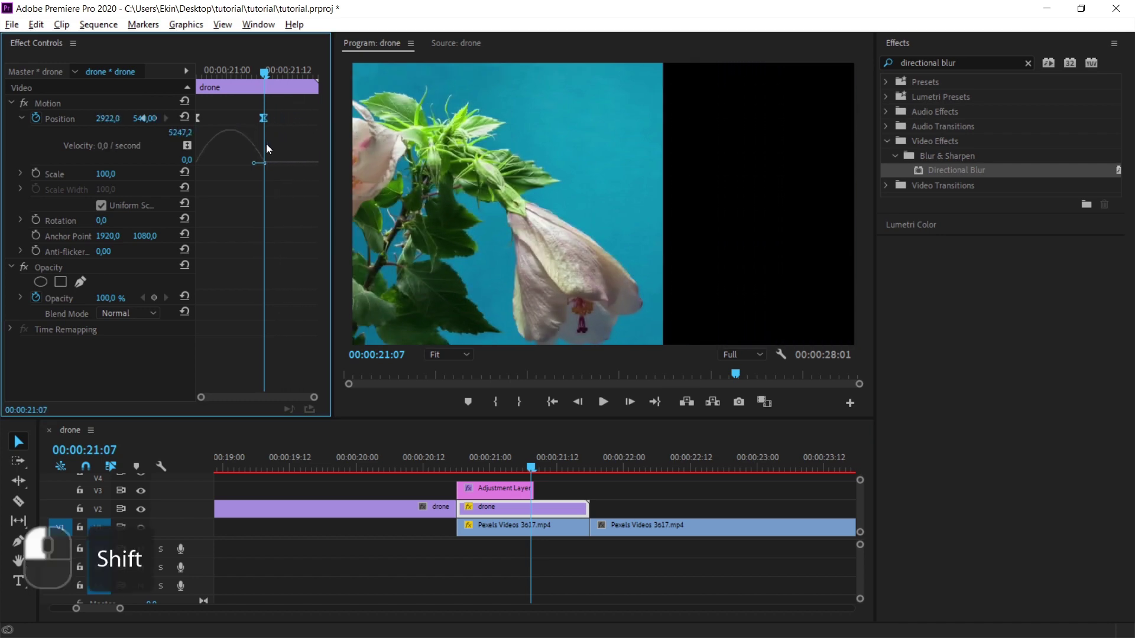
{"action": "left_click", "coordinate": [506, 527]}
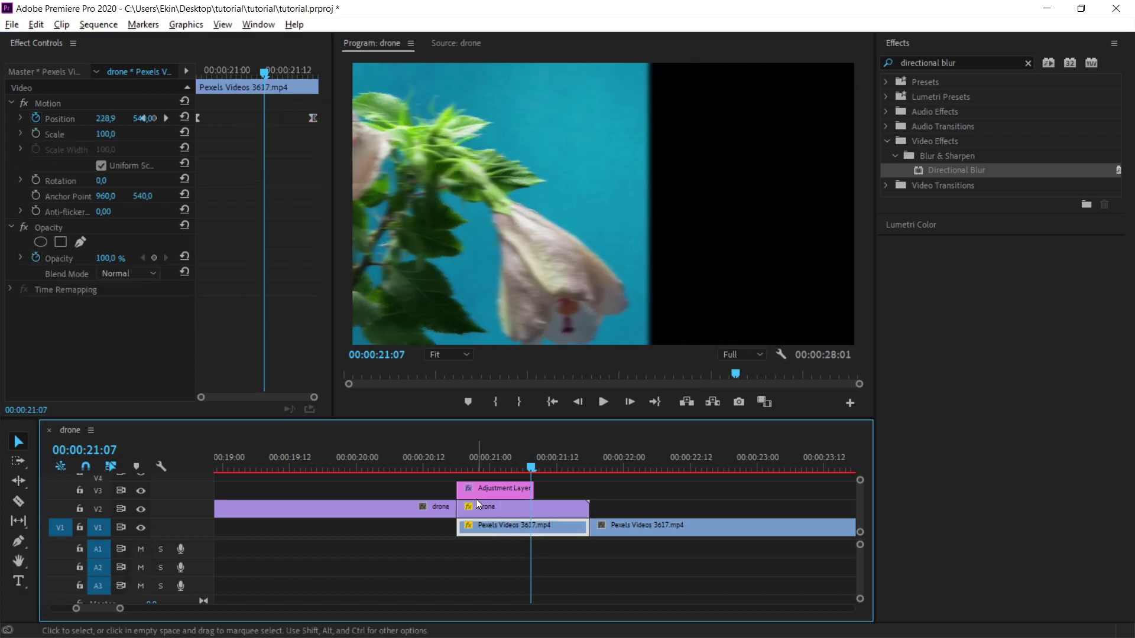
{"action": "left_click_drag", "start_coordinate": [314, 118], "coordinate": [264, 119]}
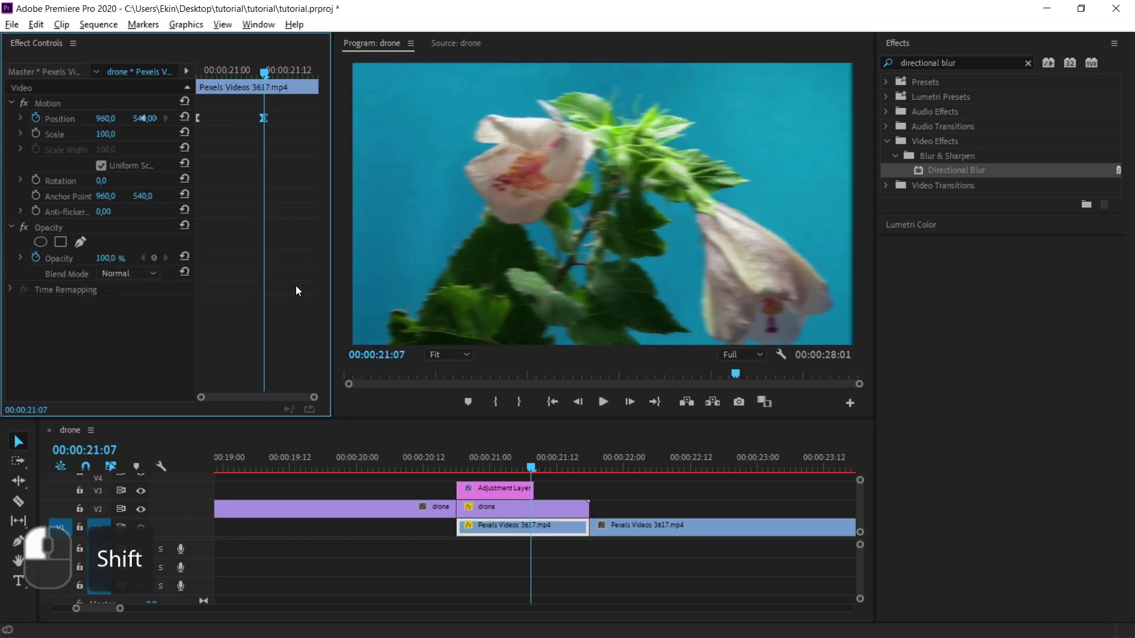
Step: Play back the retimed slide transition from just before it starts
{"action": "left_click", "coordinate": [379, 462]}
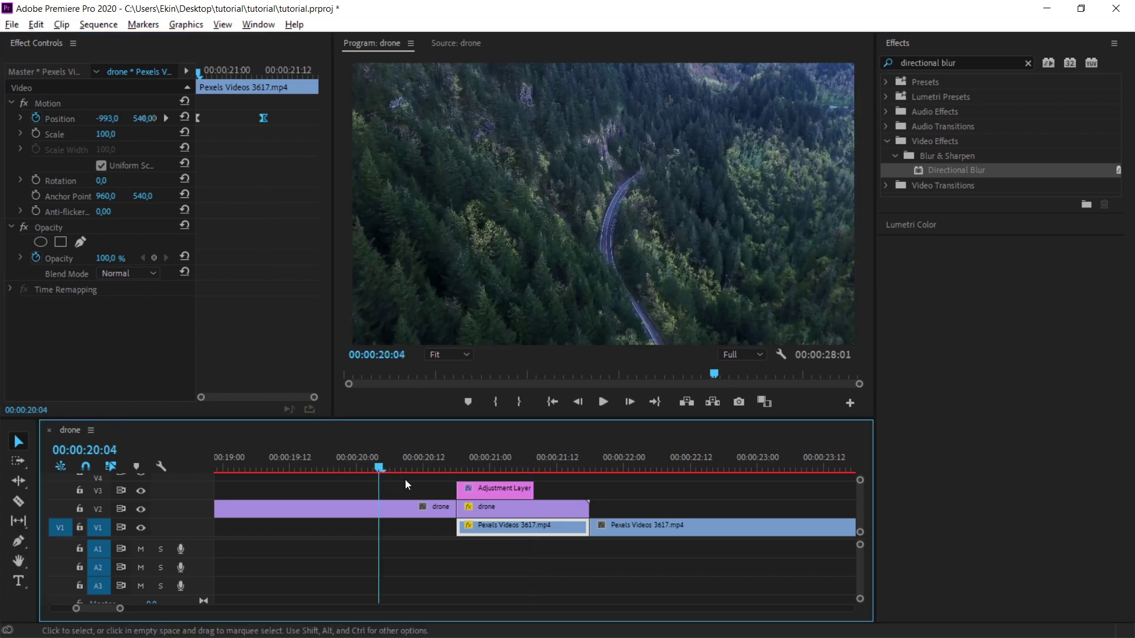
{"action": "key", "text": "space"}
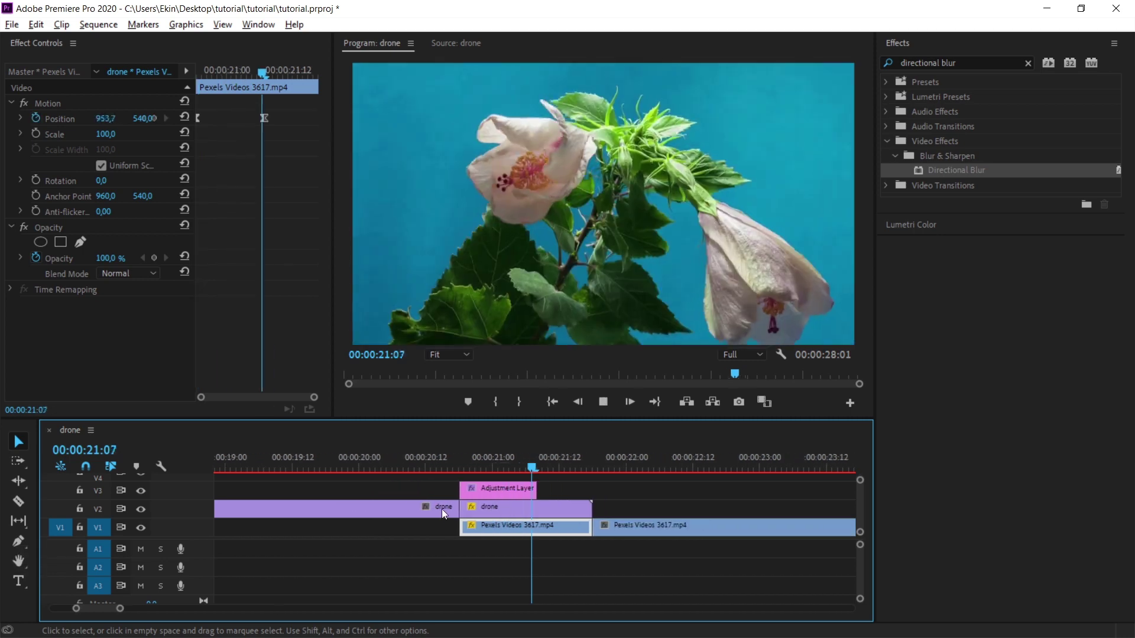
{"action": "key", "text": "space"}
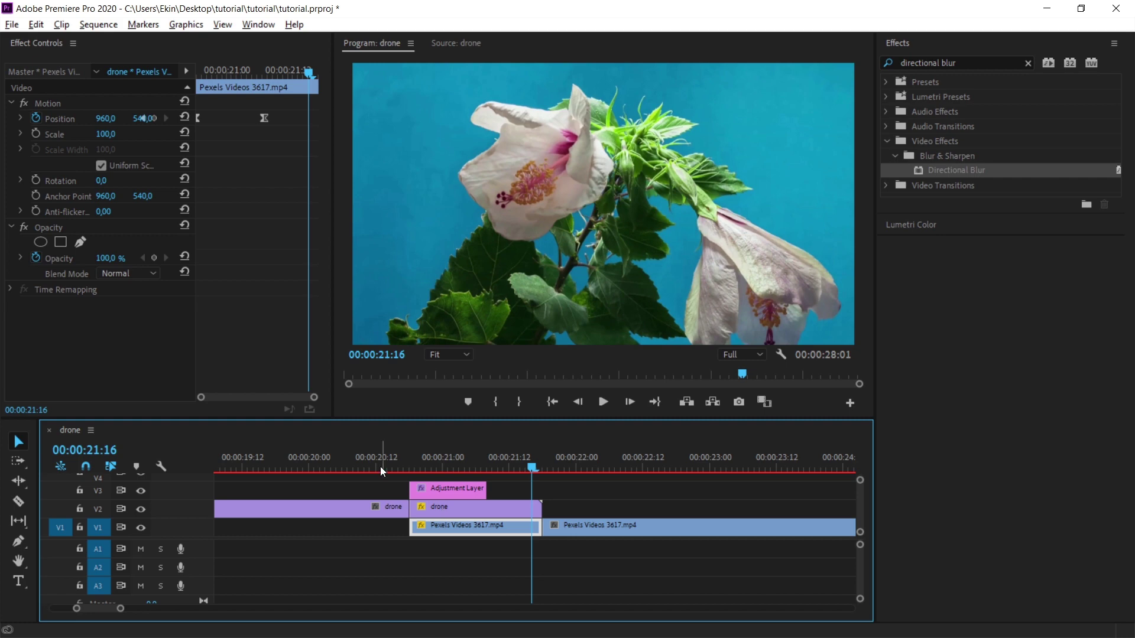
{"action": "mouse_move", "coordinate": [381, 466]}
{"action": "left_mouse_down"}
{"action": "mouse_move", "coordinate": [480, 470]}
{"action": "mouse_move", "coordinate": [365, 463]}
{"action": "left_mouse_up"}
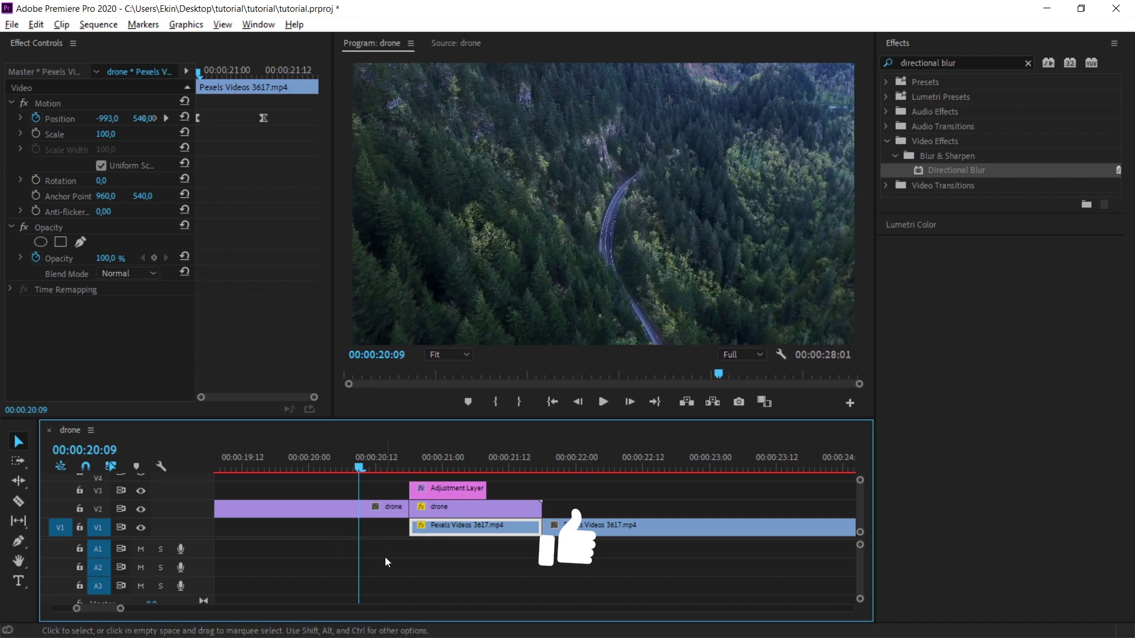
{"action": "key", "text": "space"}
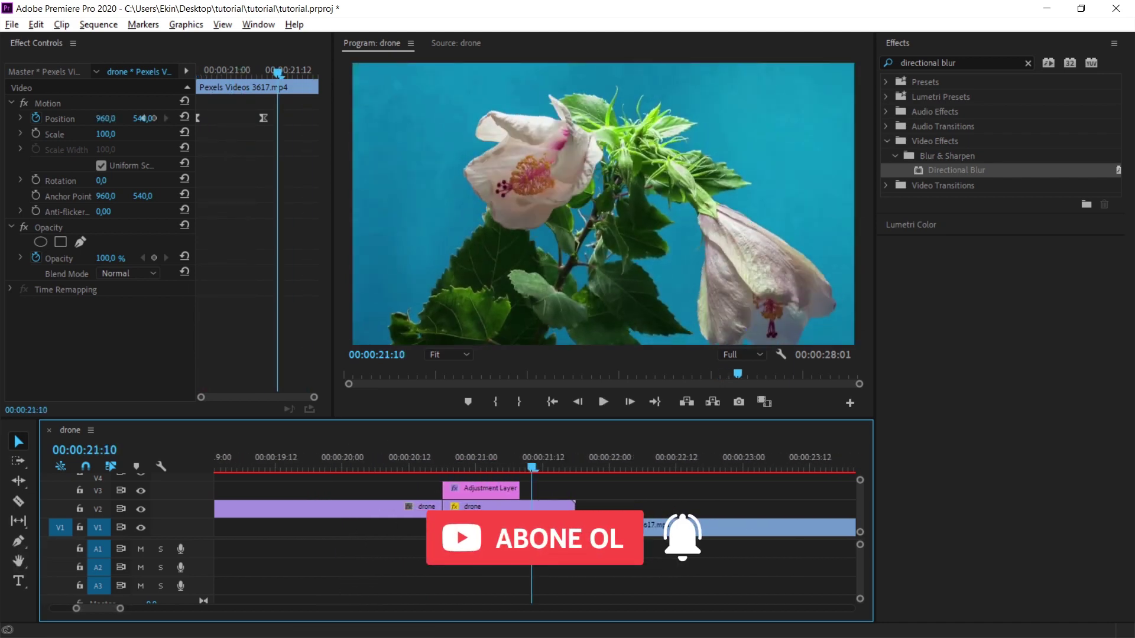